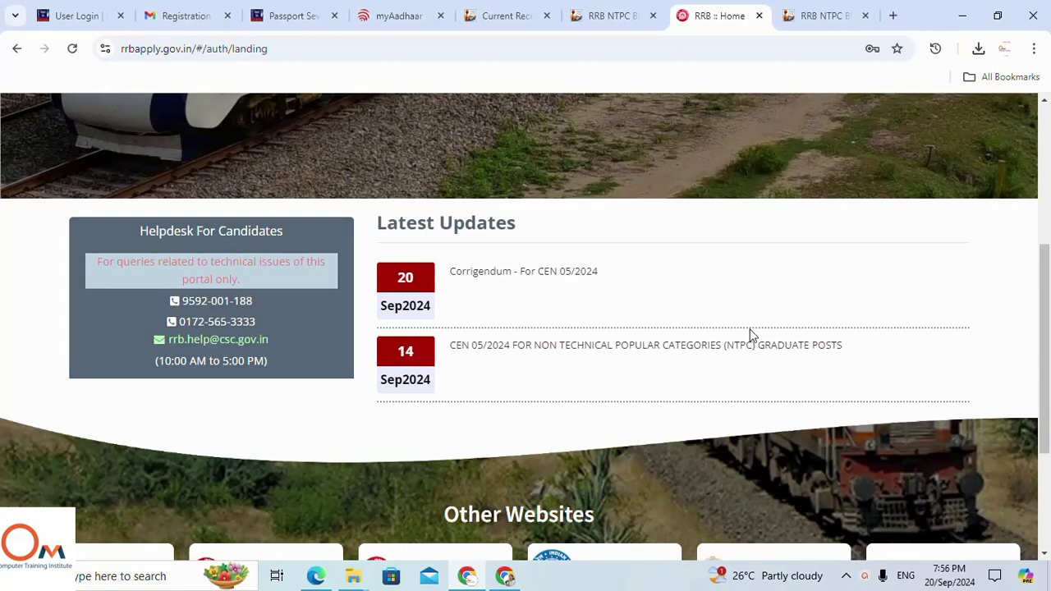
# - Start a new candidate account registration from Apply, dismissing the existing-accounts note
pyautogui.scroll(4, 781, 312)
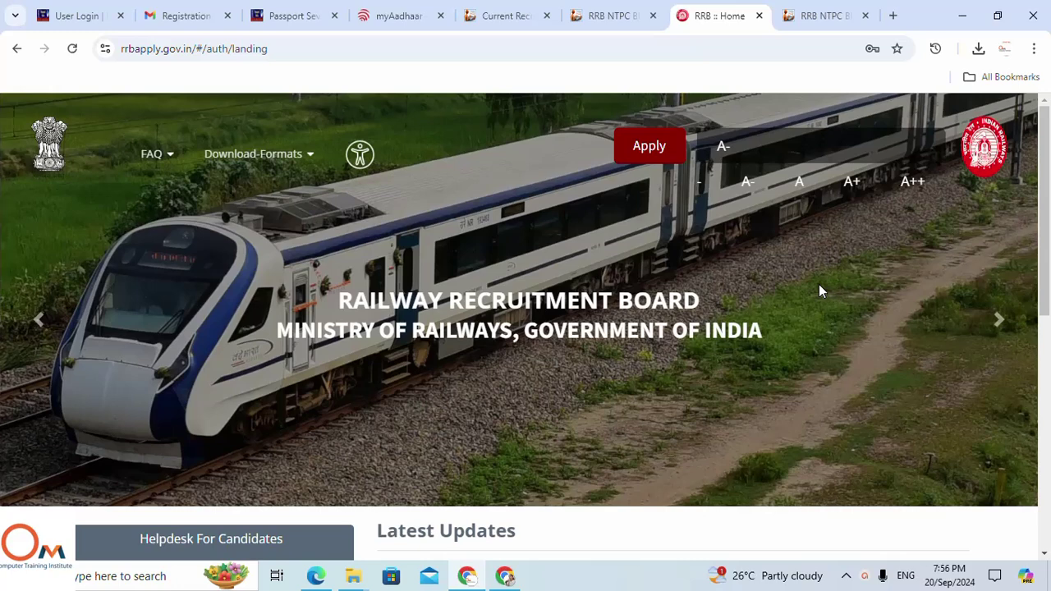
pyautogui.click(646, 145)
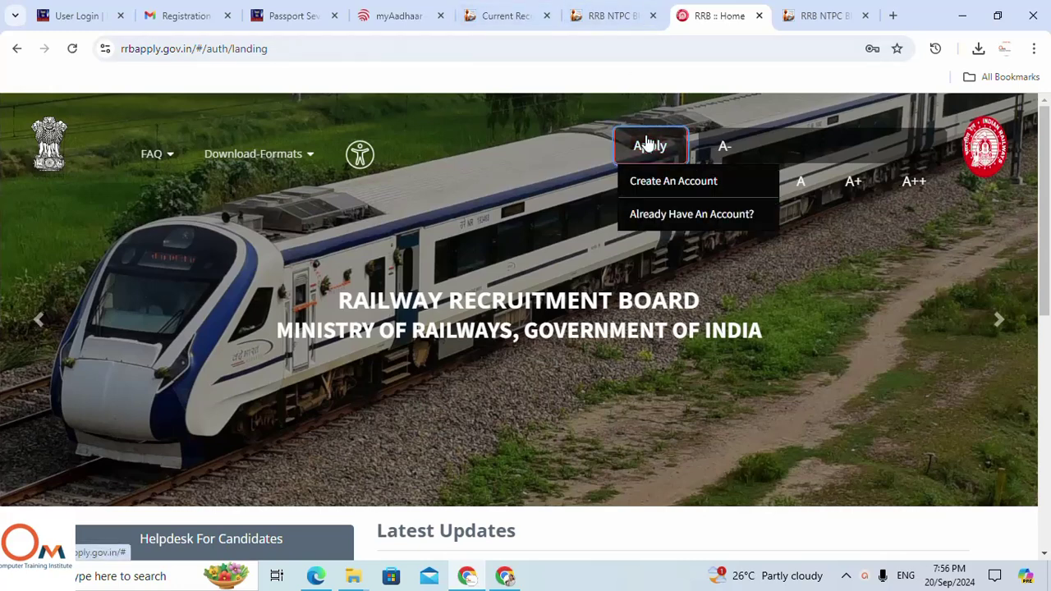
pyautogui.click(651, 182)
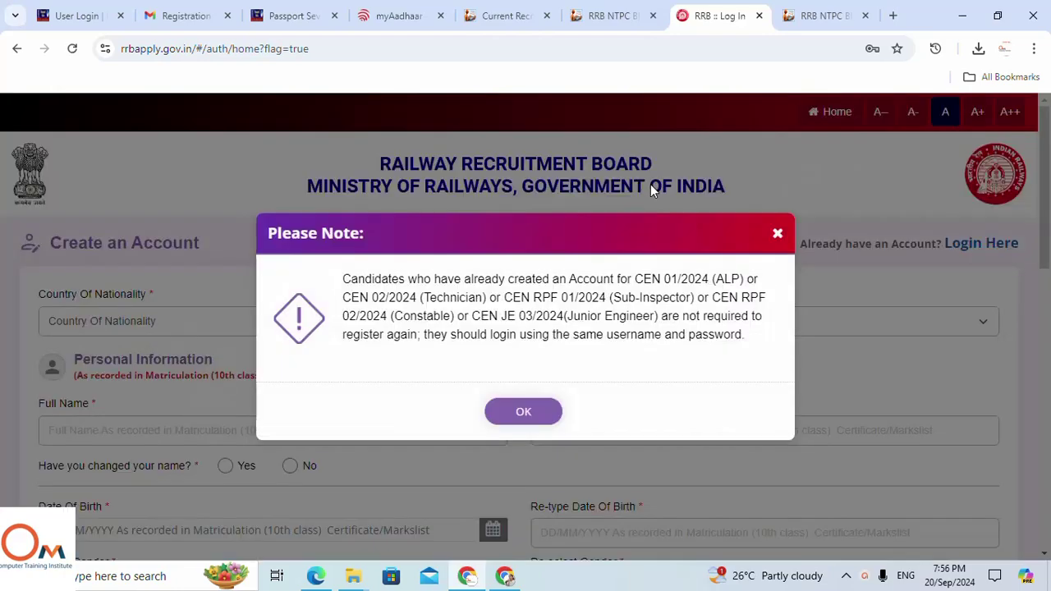
pyautogui.click(532, 420)
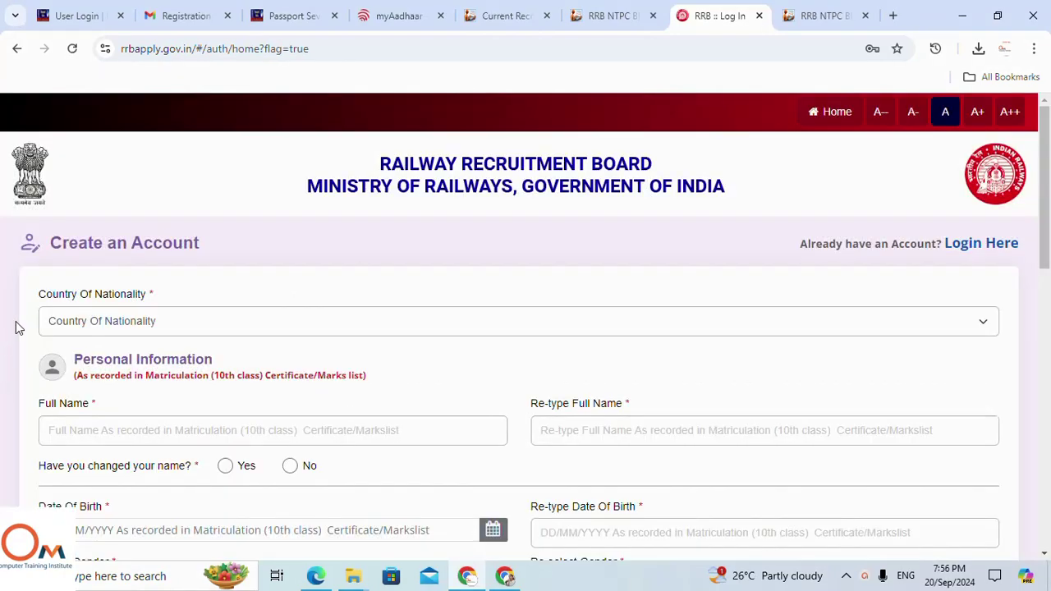
# - Choose India as Country Of Nationality and move past the full name fields to Aadhaar Verification
pyautogui.click(150, 325)
pyautogui.click(109, 373)
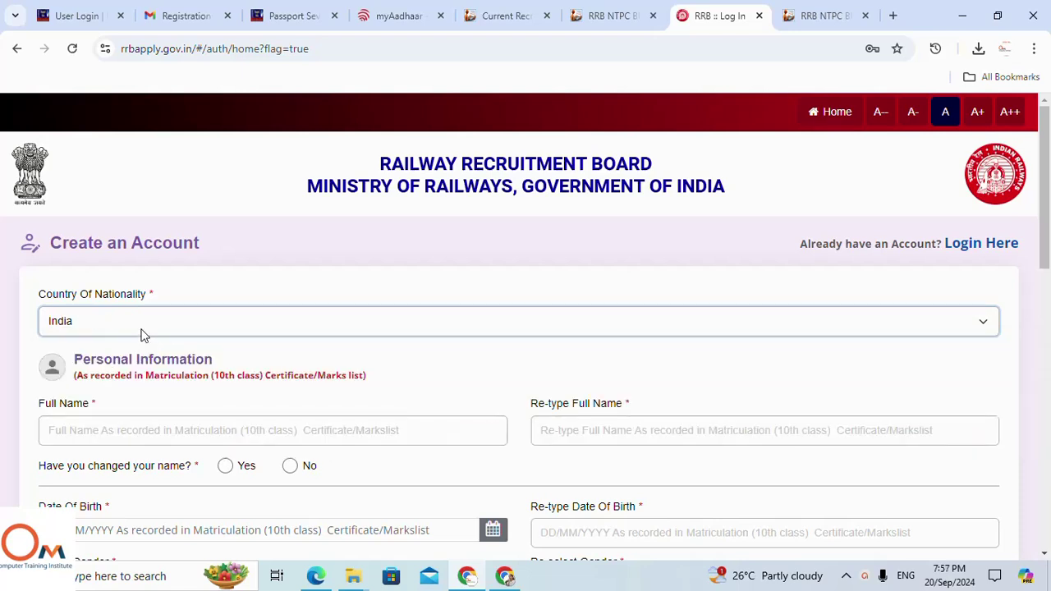
pyautogui.click(136, 430)
pyautogui.scroll(-2, 150, 418)
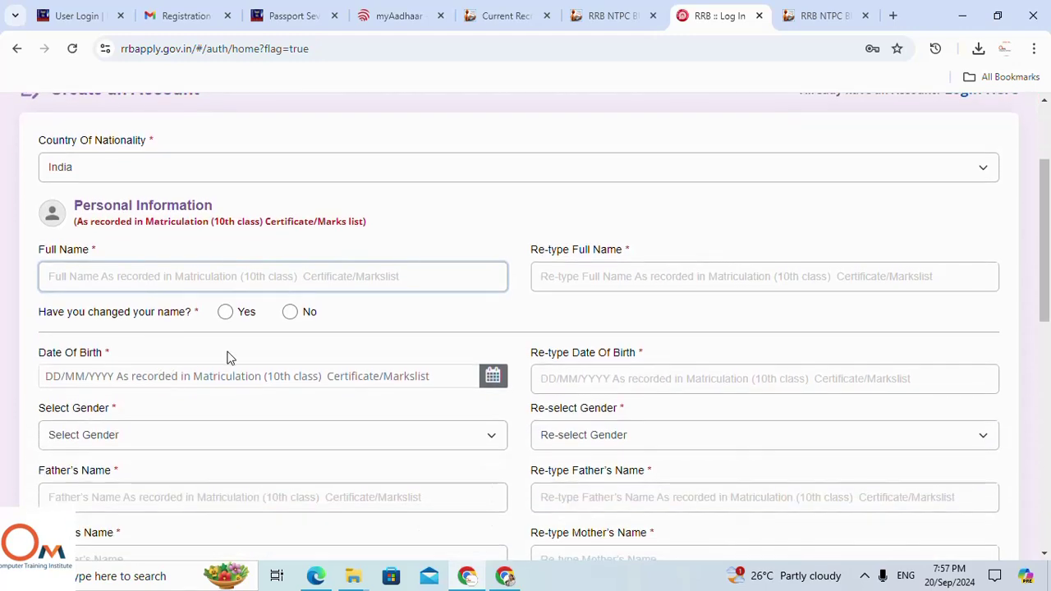
pyautogui.click(576, 279)
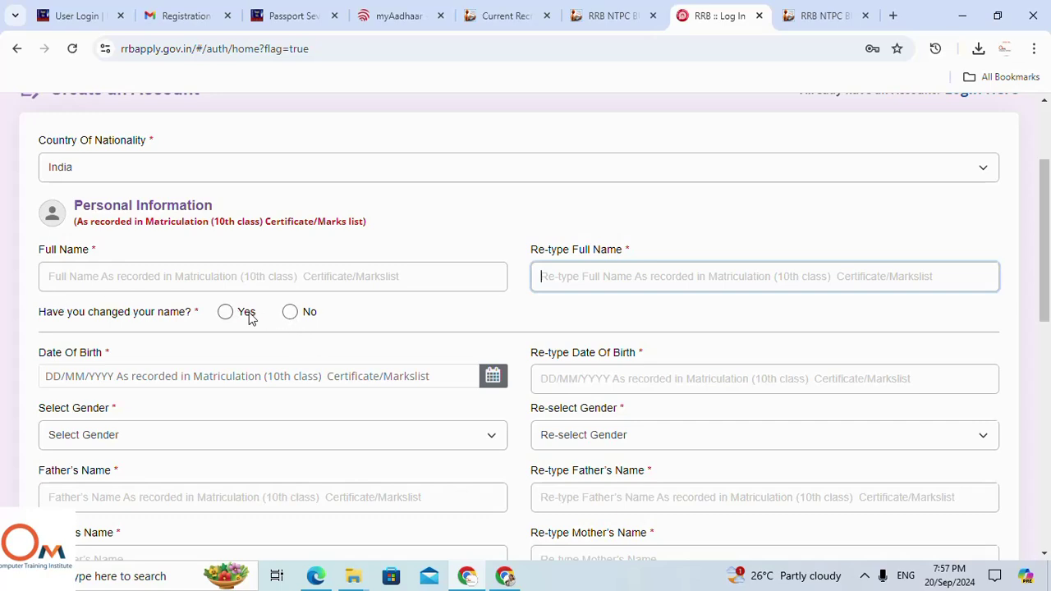
pyautogui.scroll(-1, 197, 370)
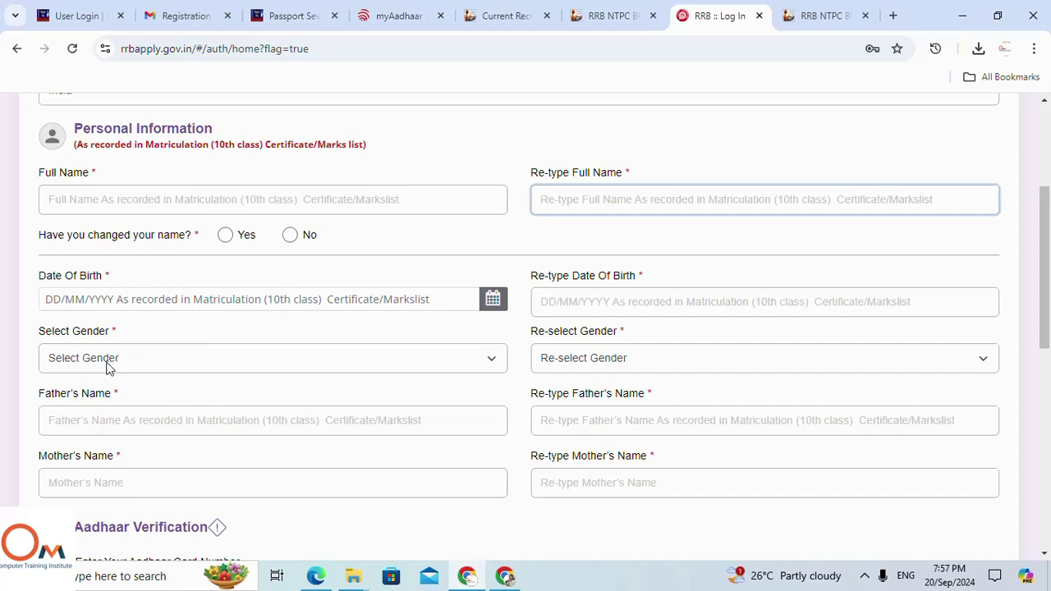
pyautogui.scroll(-1, 107, 366)
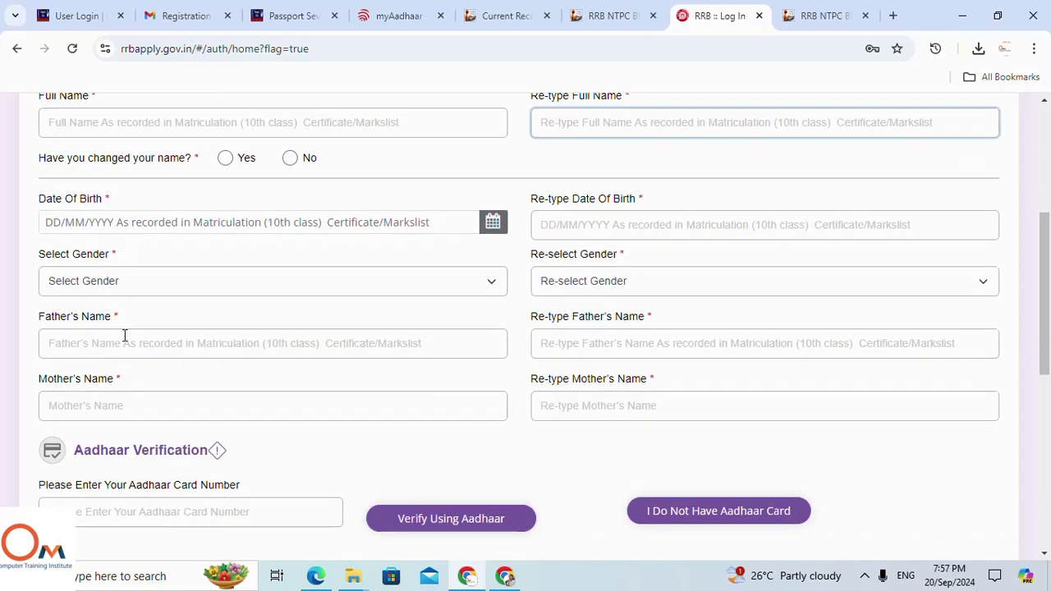
pyautogui.scroll(-2, 187, 415)
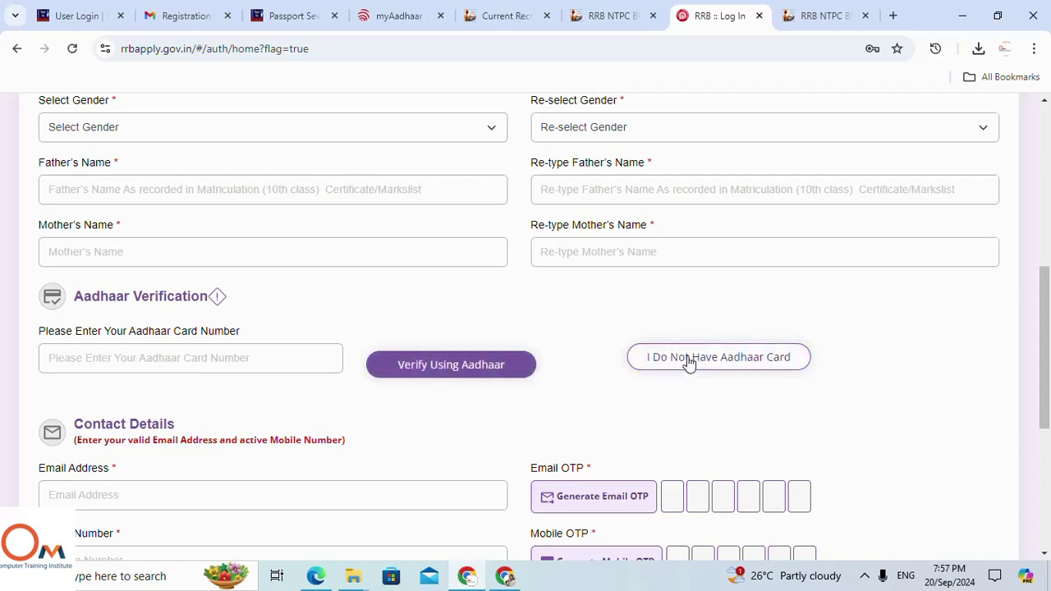
# - Register without an Aadhaar card and choose PAN as the proof of ID
pyautogui.click(758, 364)
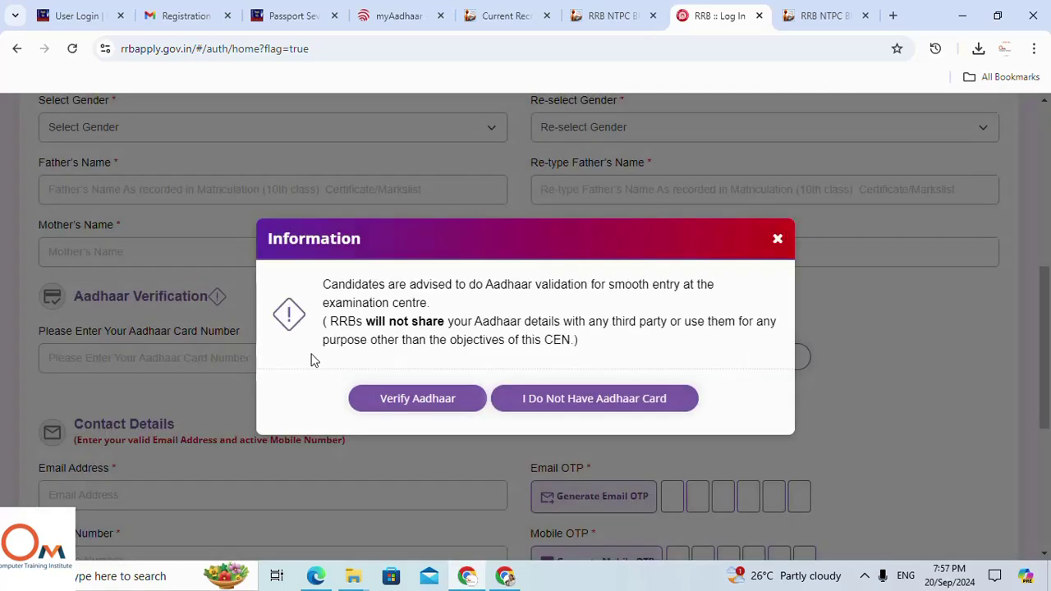
pyautogui.click(536, 402)
pyautogui.click(78, 359)
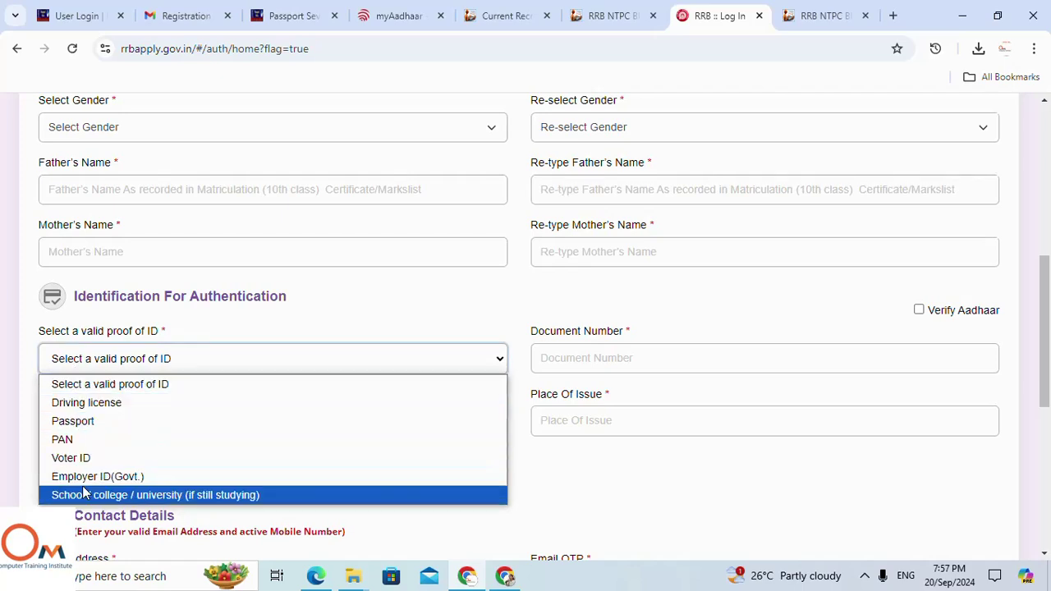
pyautogui.click(80, 440)
pyautogui.scroll(-1, 408, 449)
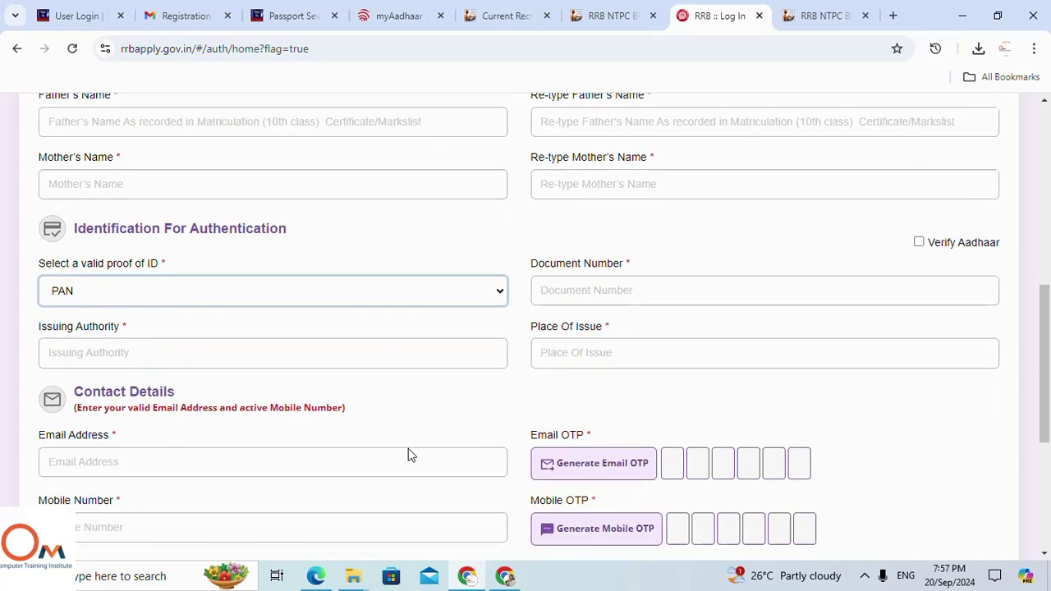
pyautogui.scroll(-1, 429, 406)
pyautogui.scroll(-1, 192, 419)
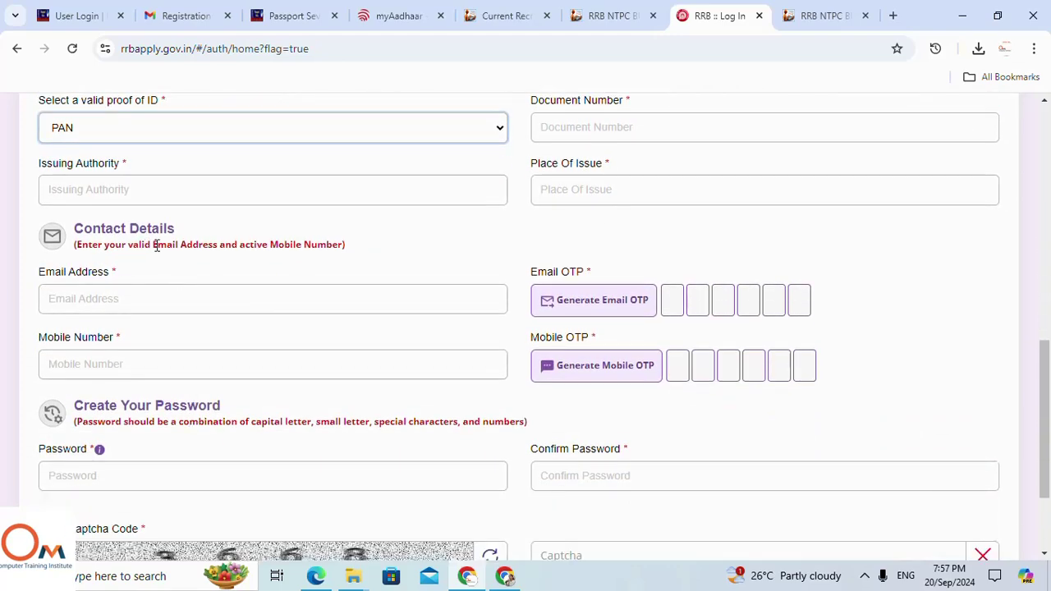
# - Go through the email, mobile, password and captcha fields, then submit the form for preview
pyautogui.click(126, 299)
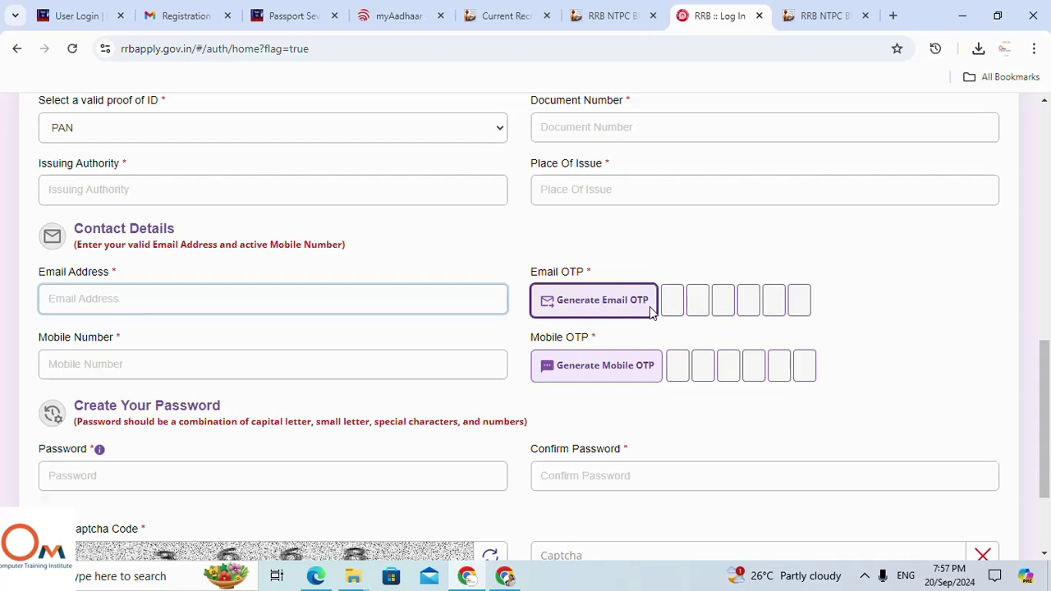
pyautogui.click(127, 368)
pyautogui.scroll(-1, 417, 357)
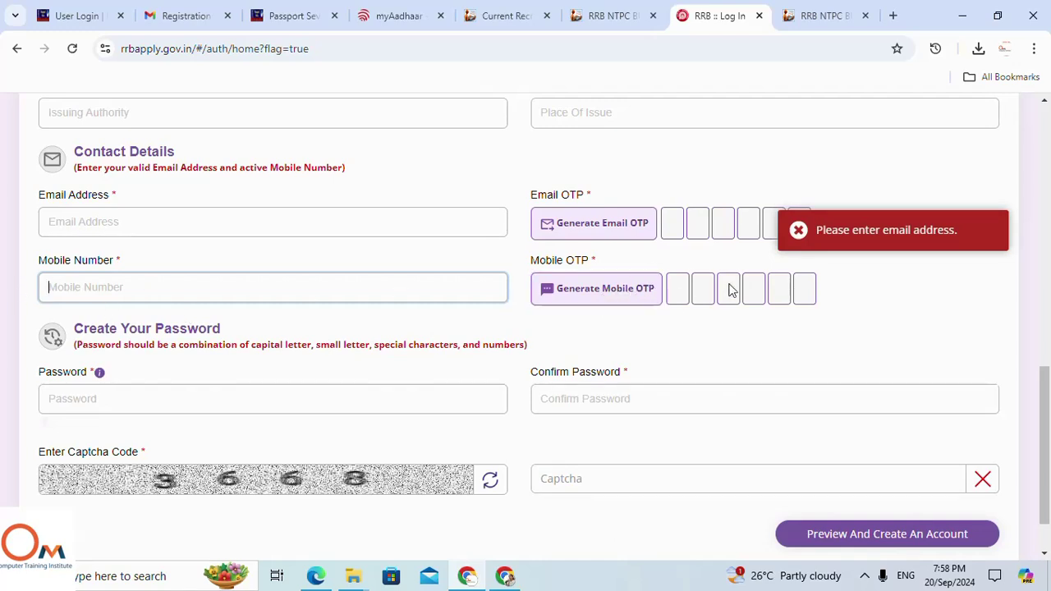
pyautogui.scroll(-1, 309, 359)
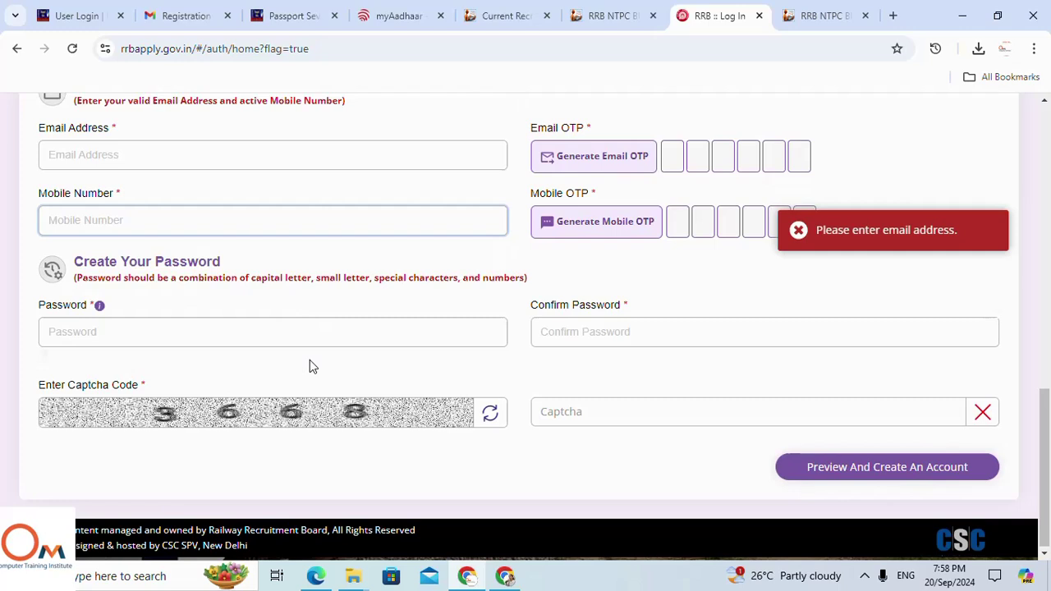
pyautogui.click(188, 334)
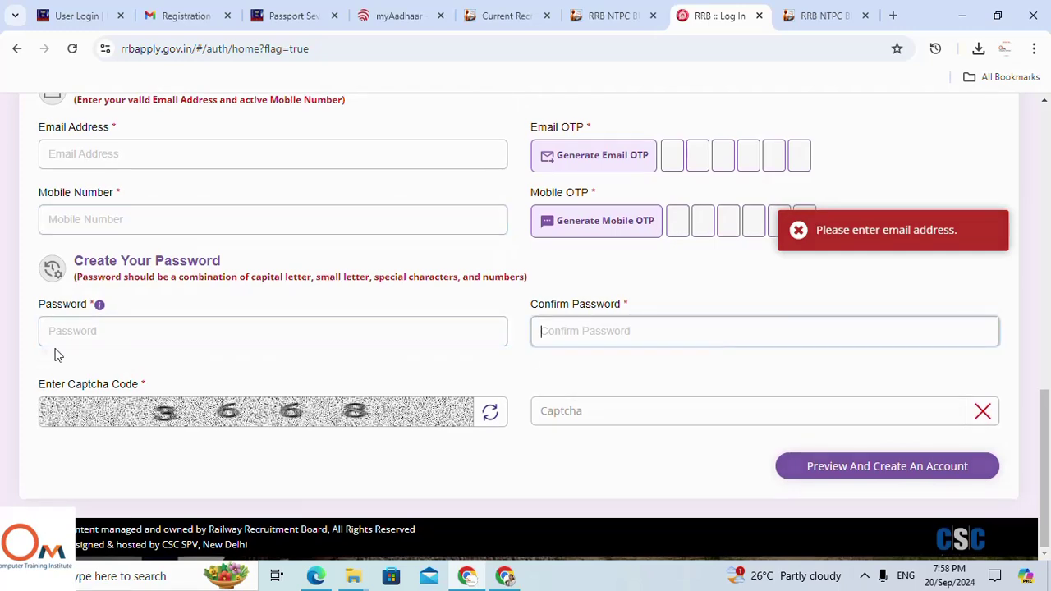
pyautogui.click(124, 330)
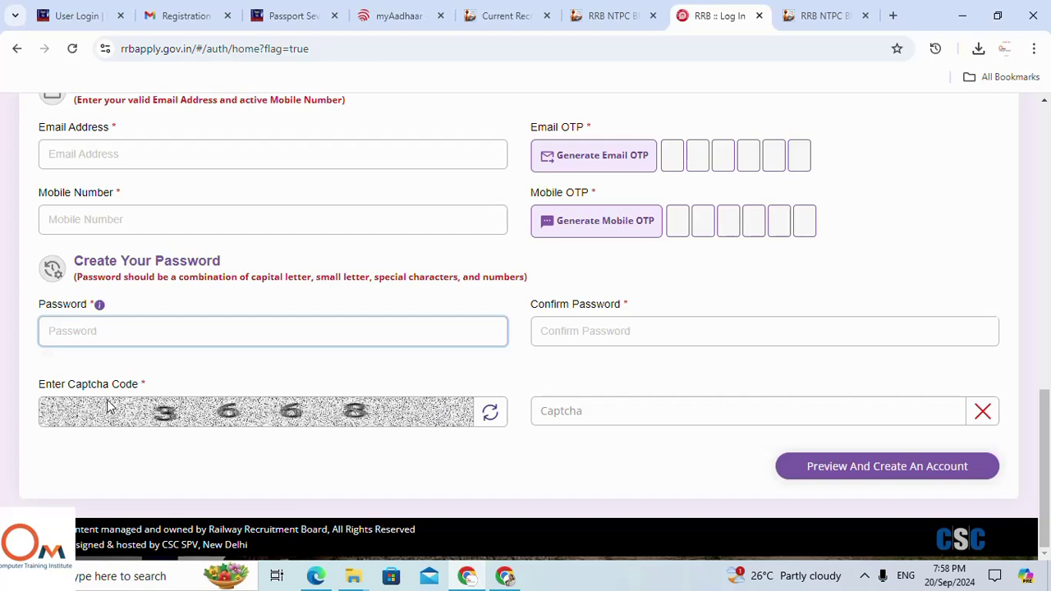
pyautogui.click(627, 413)
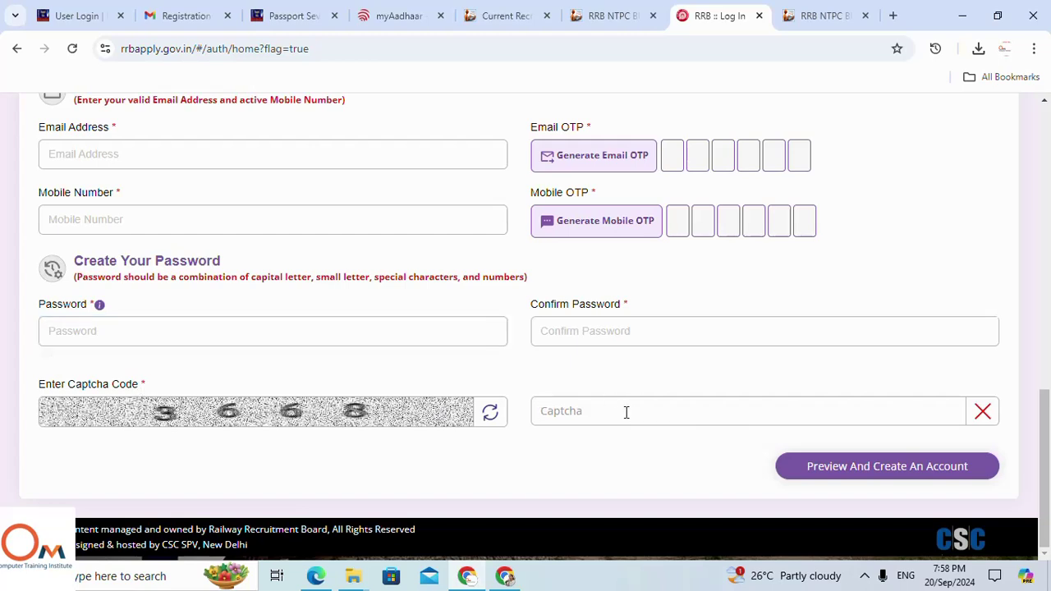
pyautogui.click(865, 473)
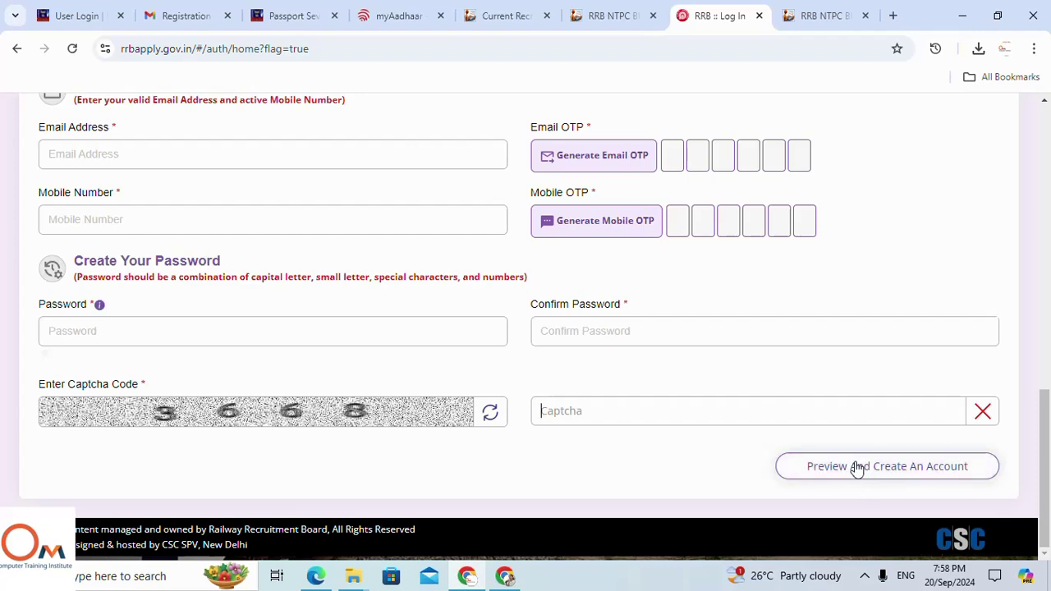
pyautogui.click(828, 470)
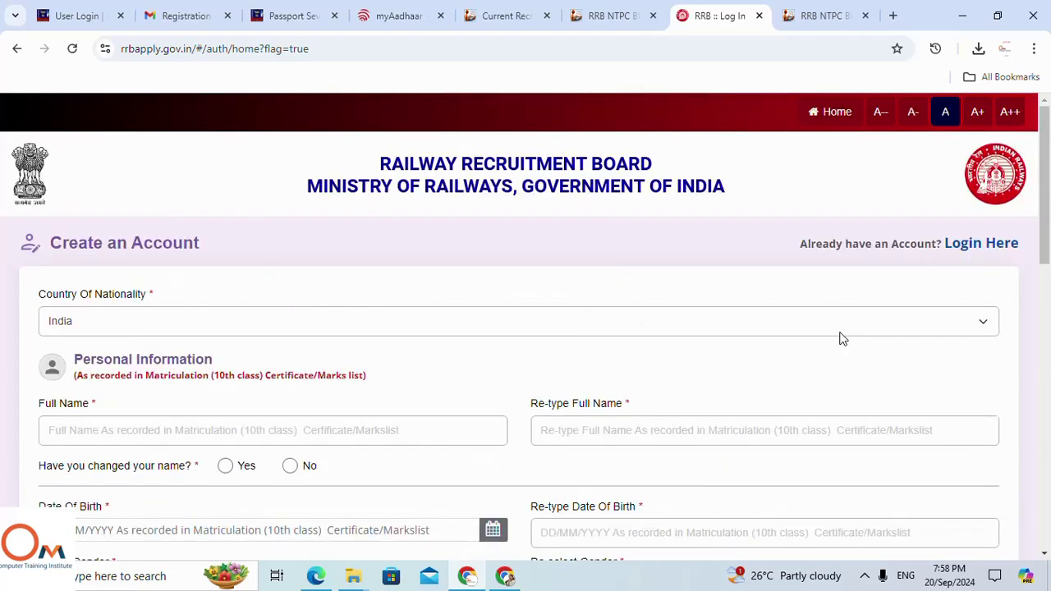
# - Go to sign-in and enter the registered email and the account password
pyautogui.click(969, 252)
pyautogui.click(506, 316)
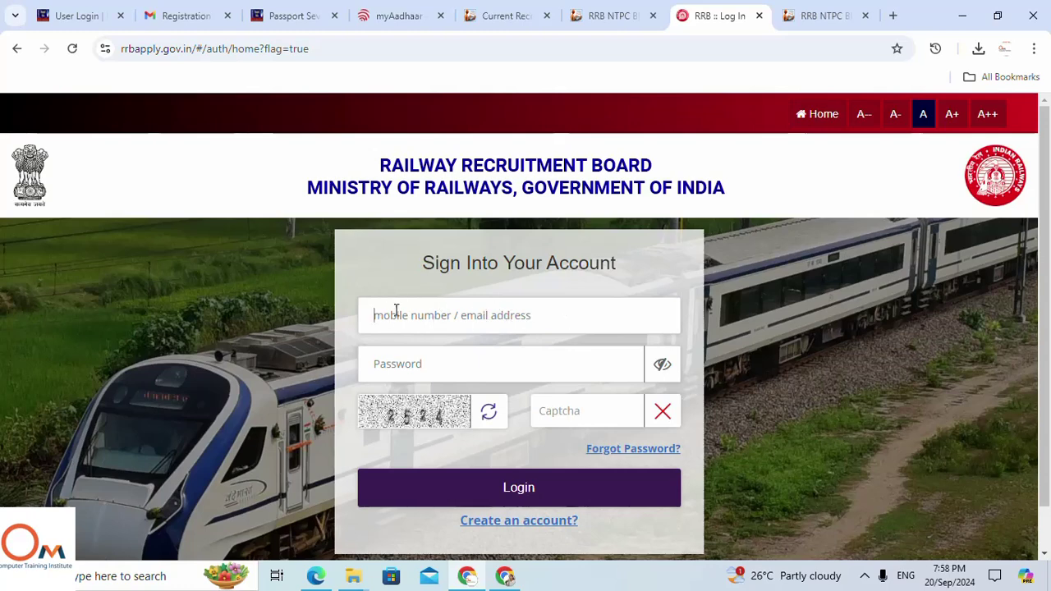
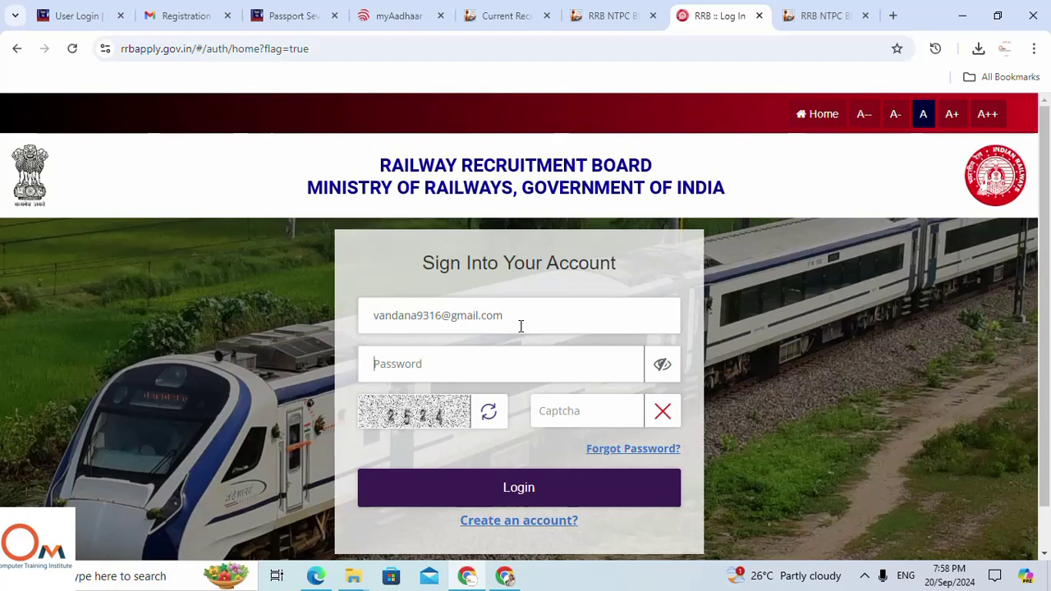
pyautogui.press('Tab')
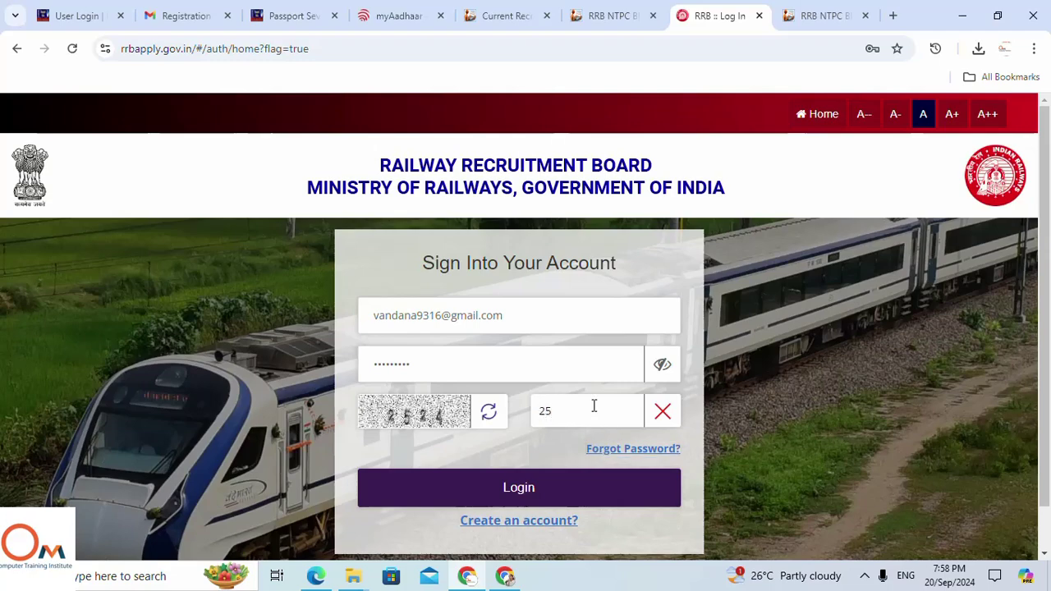
# - Log in, then under Online Application keep RRB Mumbai, declare not debarred, and continue
pyautogui.click(530, 493)
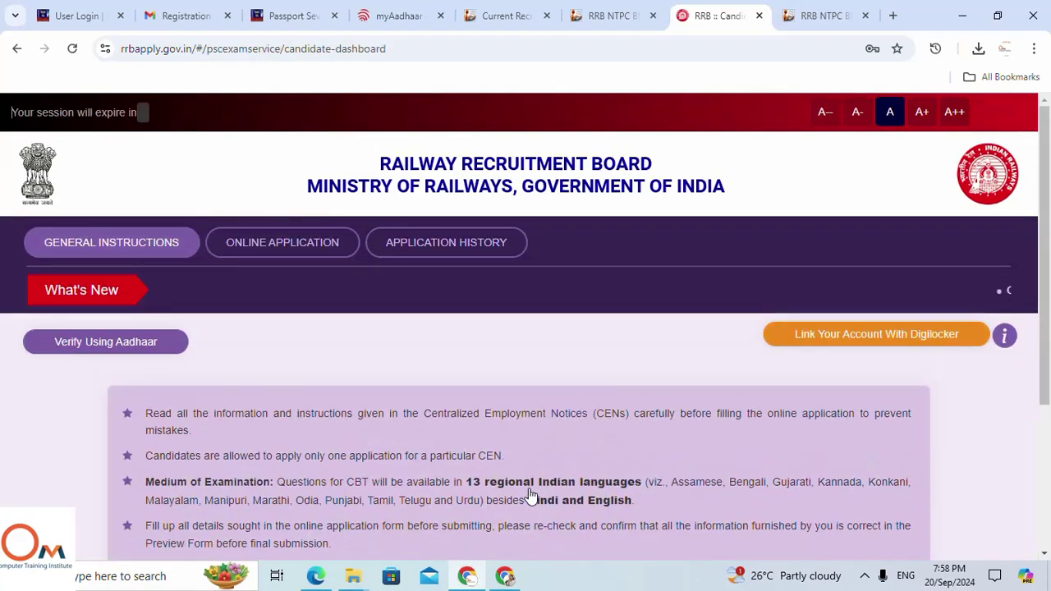
pyautogui.scroll(-3, 249, 376)
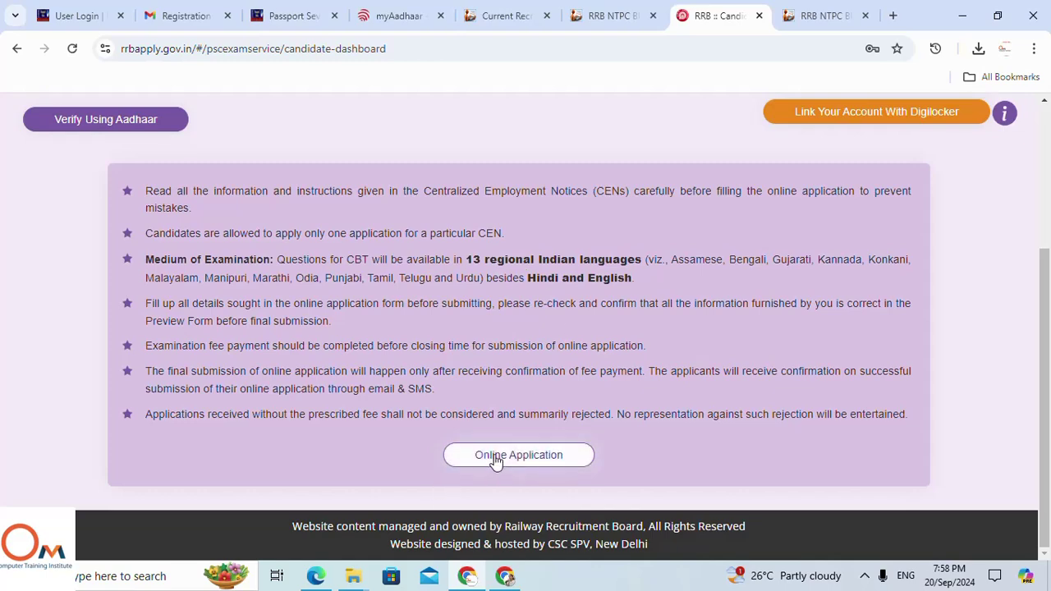
pyautogui.click(510, 457)
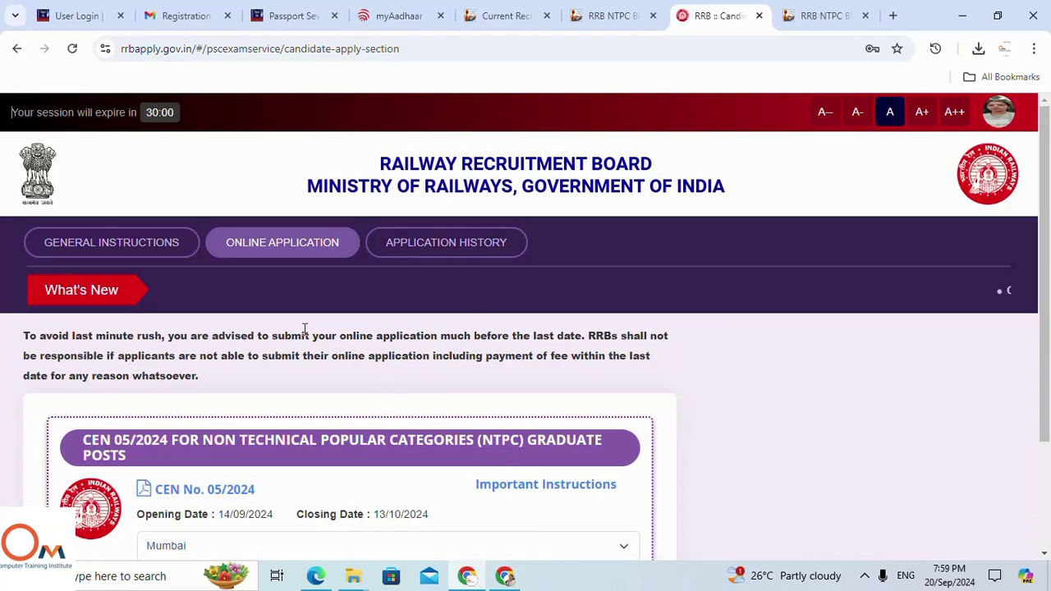
pyautogui.scroll(-2, 223, 395)
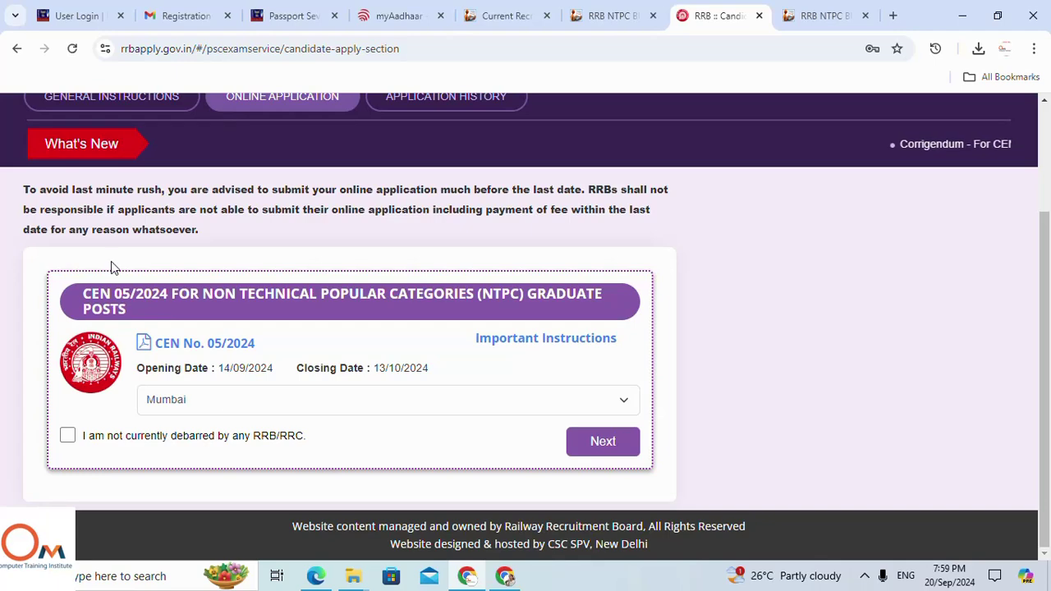
pyautogui.click(243, 408)
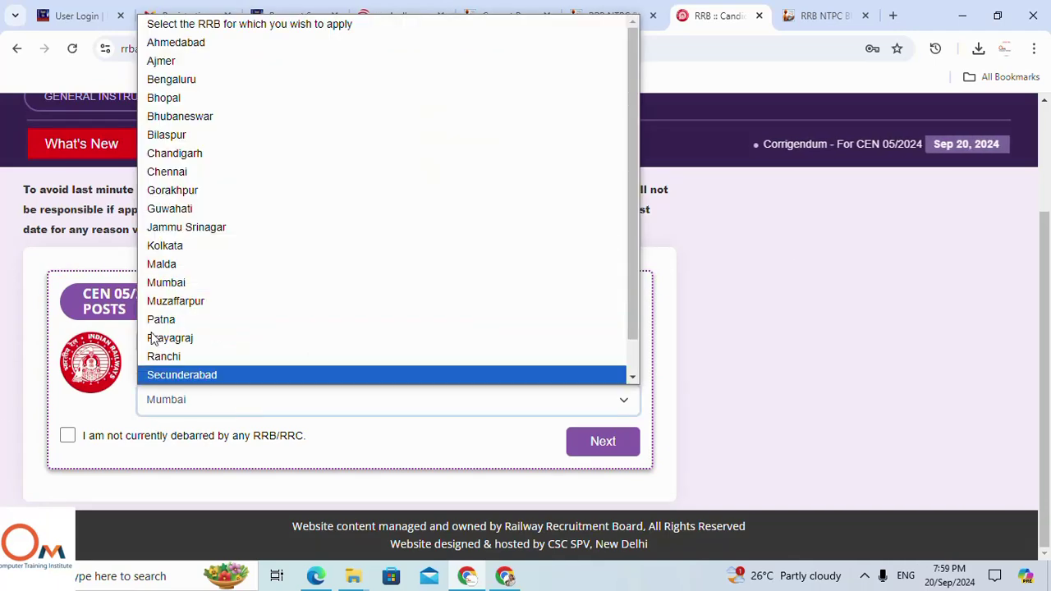
pyautogui.click(179, 290)
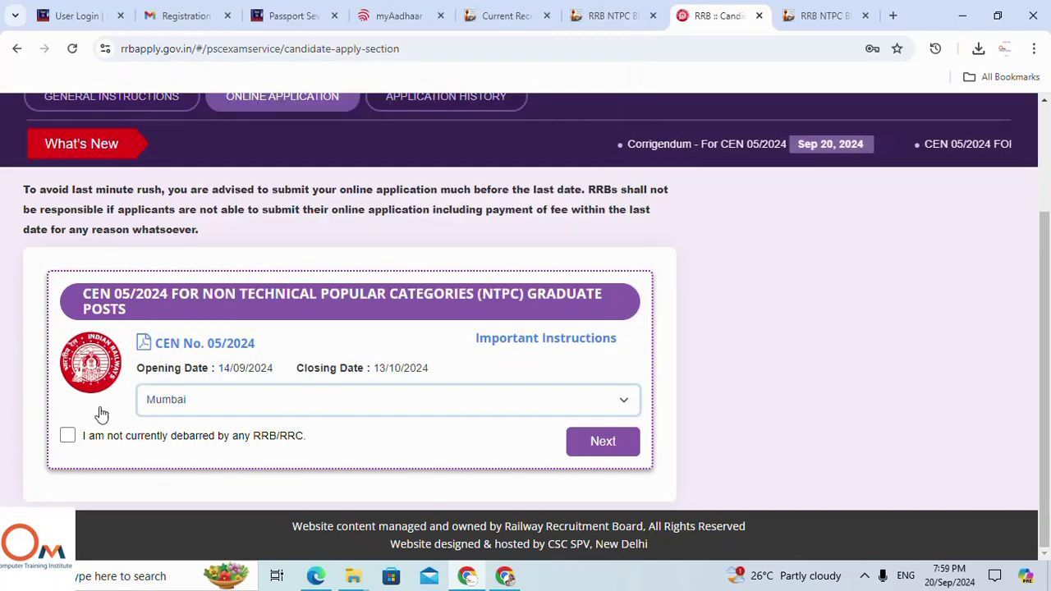
pyautogui.click(67, 436)
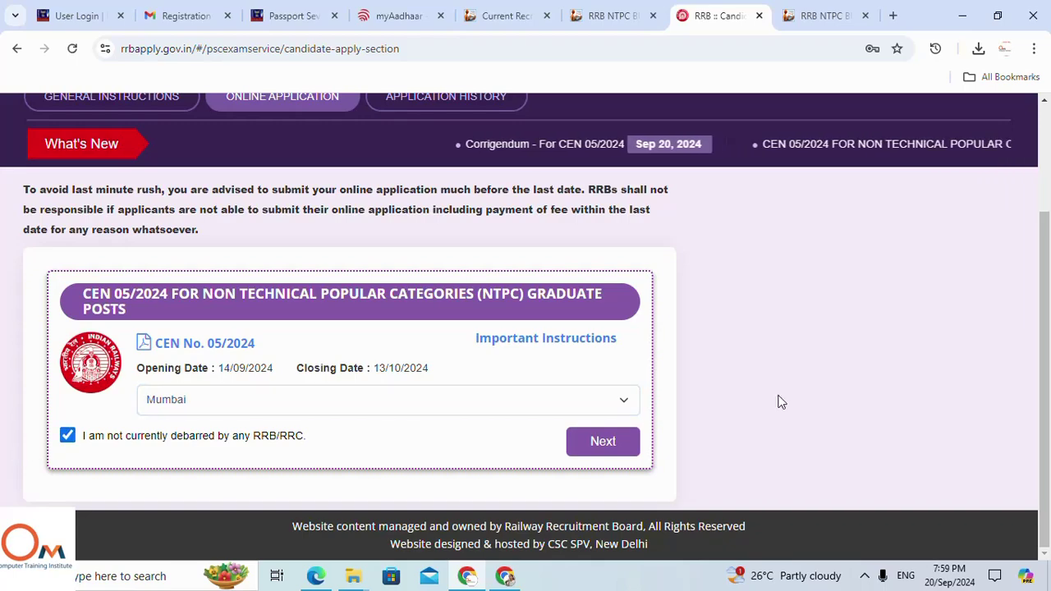
pyautogui.click(603, 445)
# - Review the personal, community and address fields down the page, then save and continue
pyautogui.scroll(-5, 523, 370)
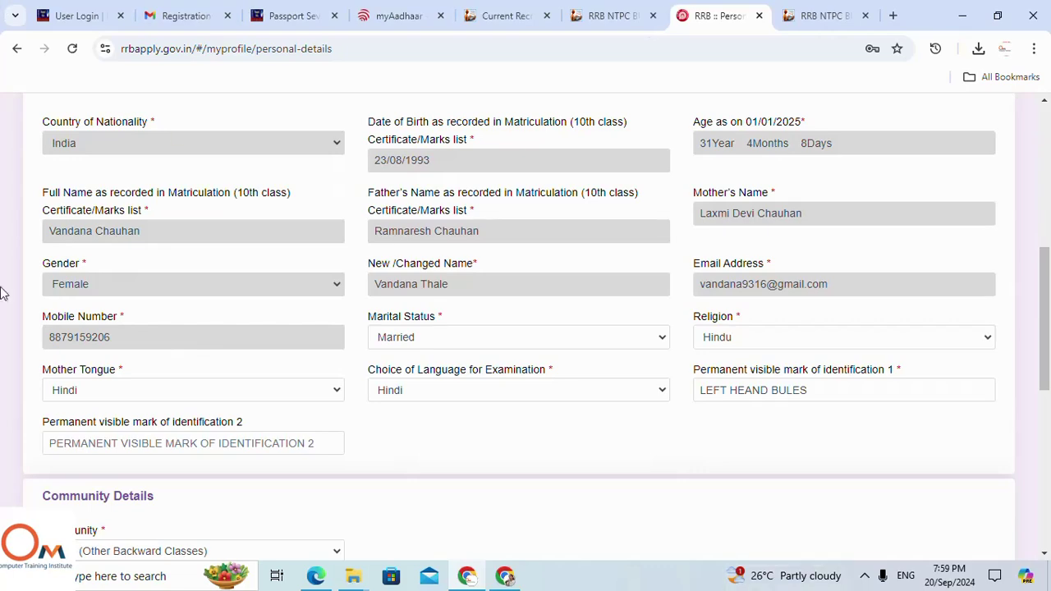
pyautogui.scroll(4, 615, 288)
pyautogui.scroll(-1, 202, 353)
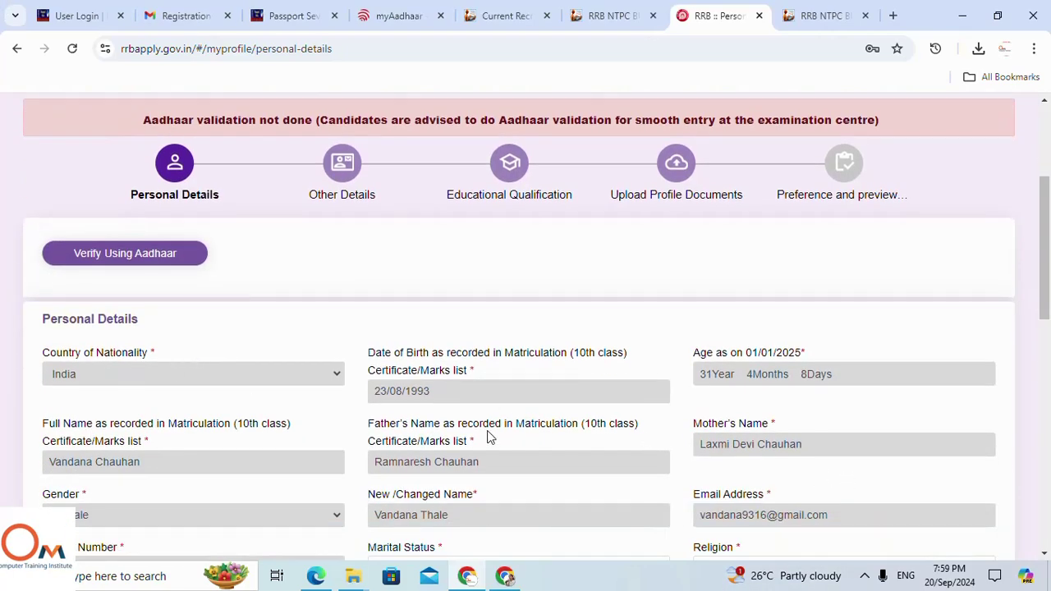
pyautogui.scroll(-2, 488, 436)
pyautogui.scroll(-2, 516, 408)
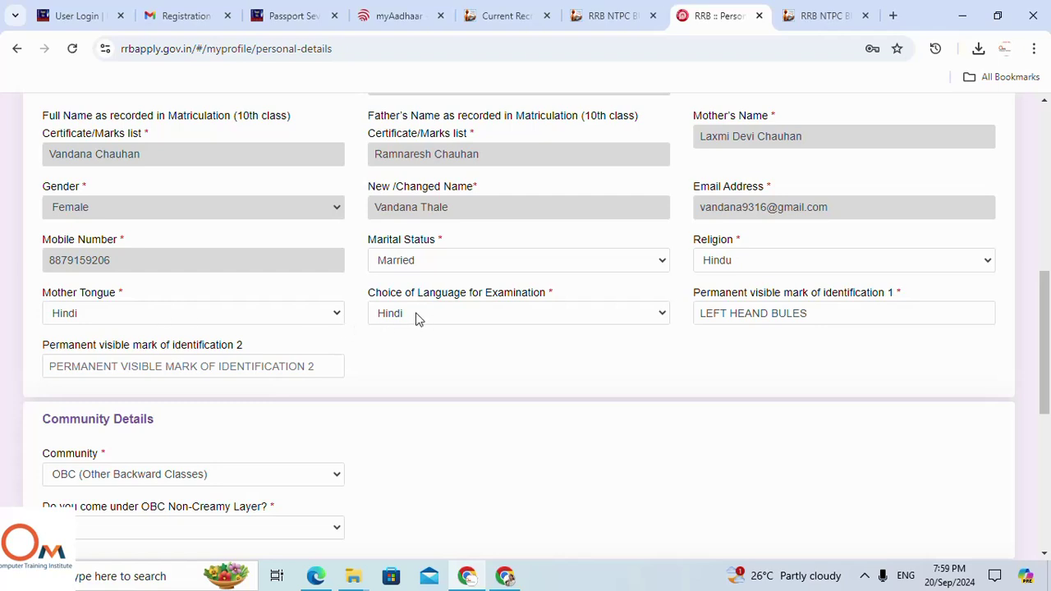
pyautogui.scroll(-1, 756, 288)
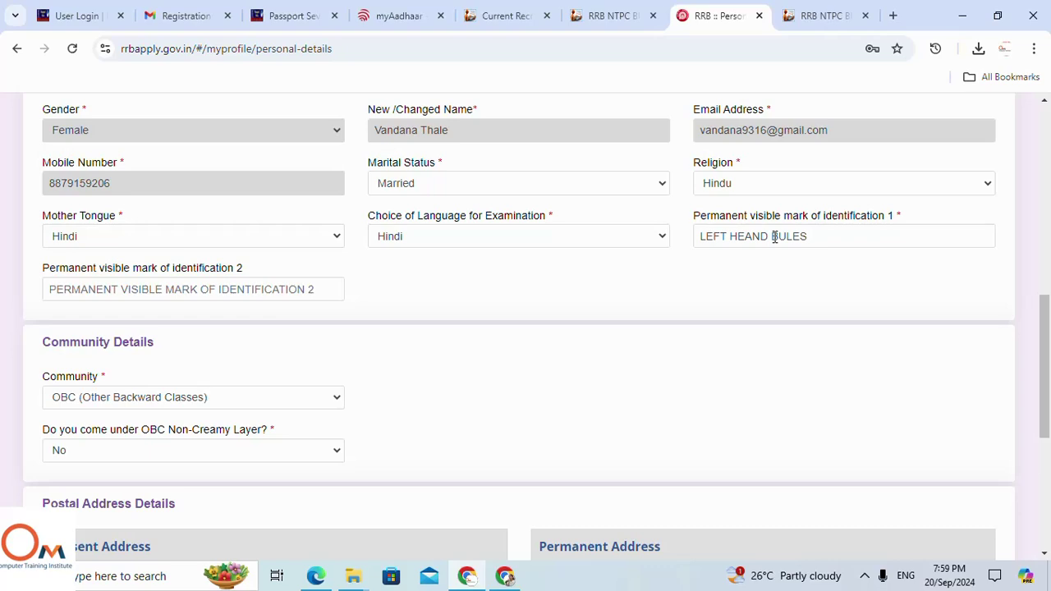
pyautogui.scroll(-2, 784, 239)
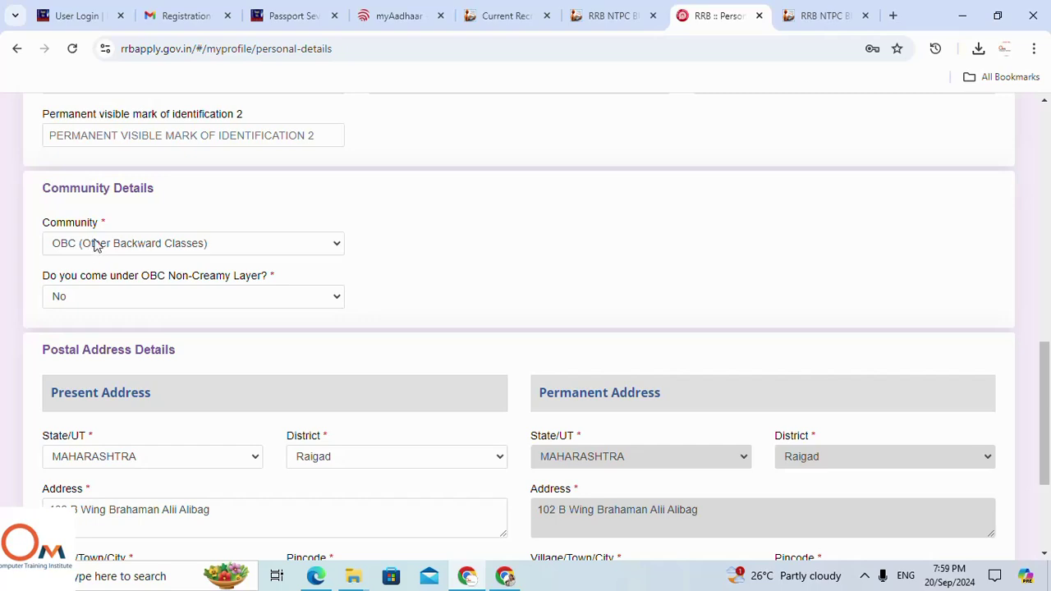
pyautogui.scroll(-1, 109, 316)
pyautogui.scroll(-1, 106, 321)
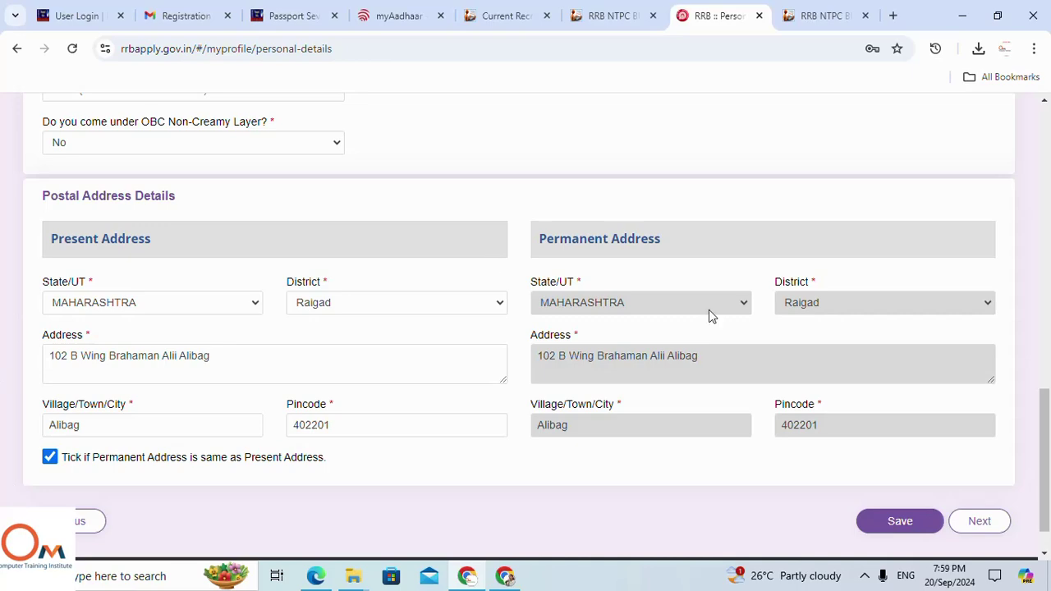
pyautogui.click(967, 521)
# - Keep No as the Ex-Serviceman answer in Other Details
pyautogui.scroll(-1, 519, 390)
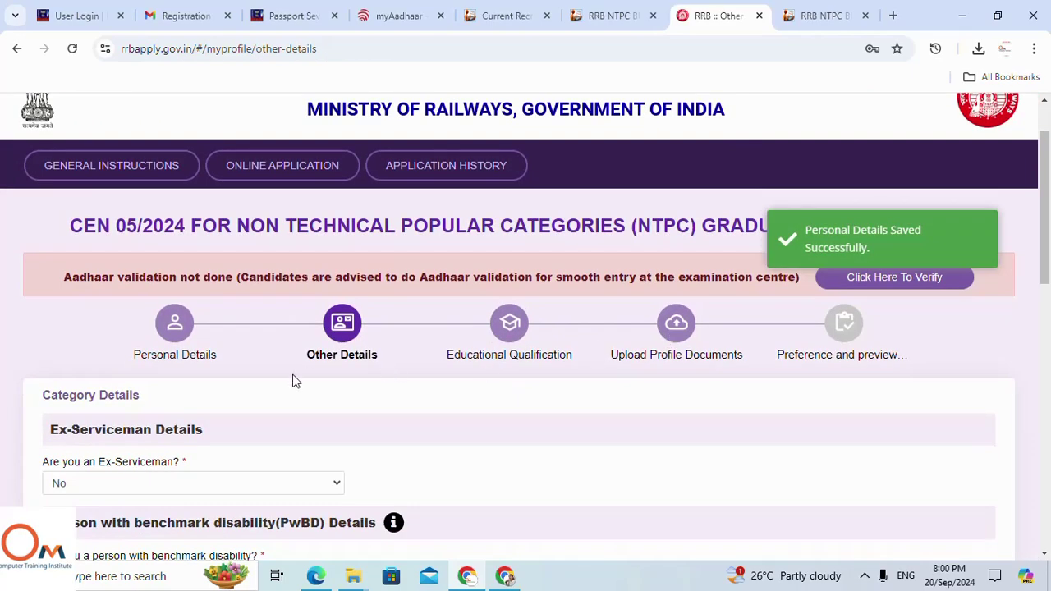
pyautogui.scroll(-3, 294, 380)
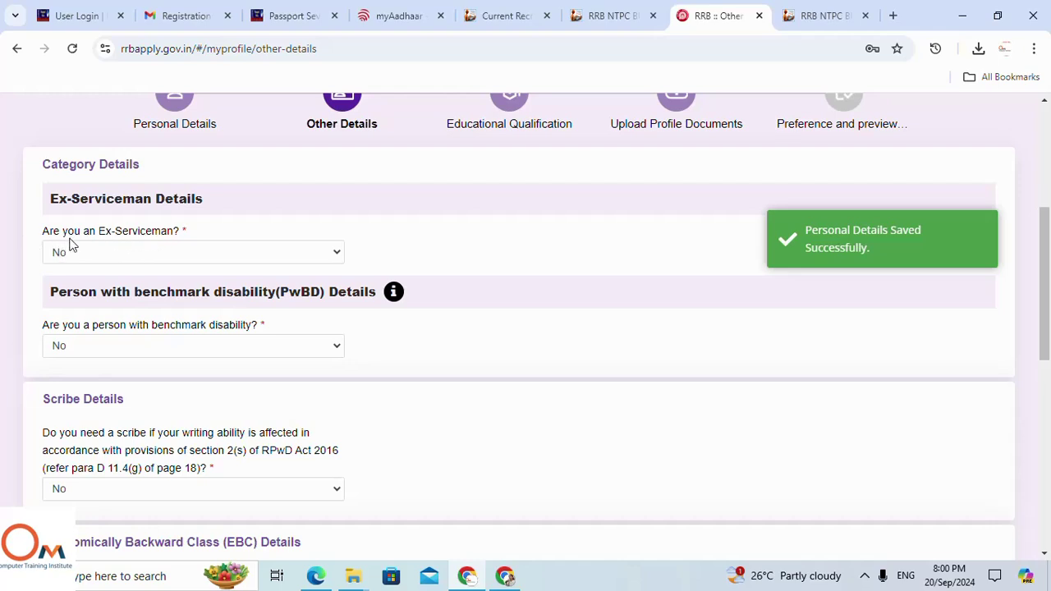
pyautogui.click(138, 259)
pyautogui.click(138, 260)
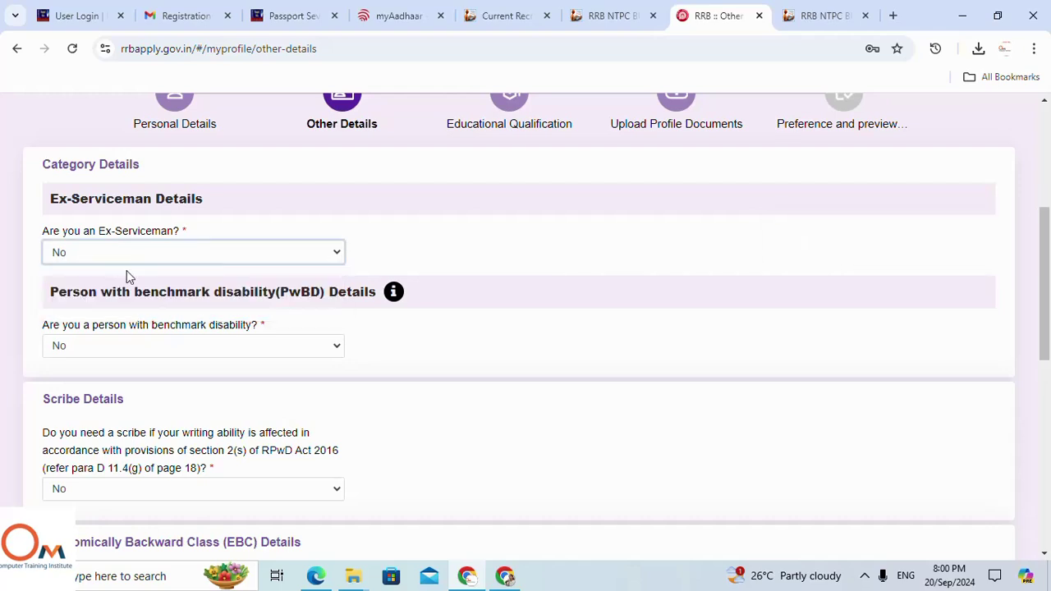
pyautogui.scroll(-2, 136, 311)
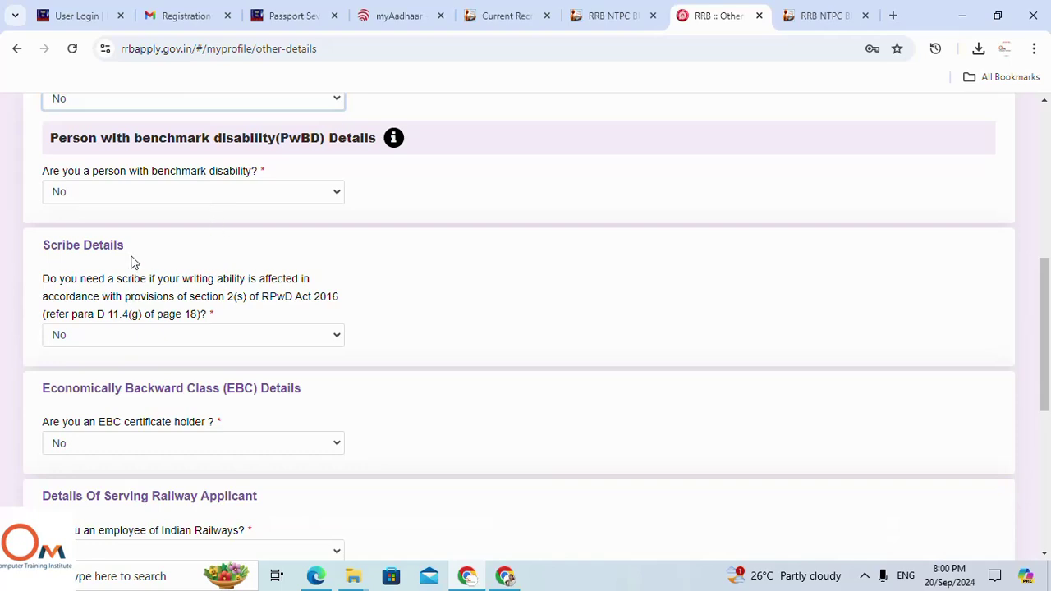
pyautogui.scroll(-2, 135, 328)
pyautogui.scroll(-1, 136, 328)
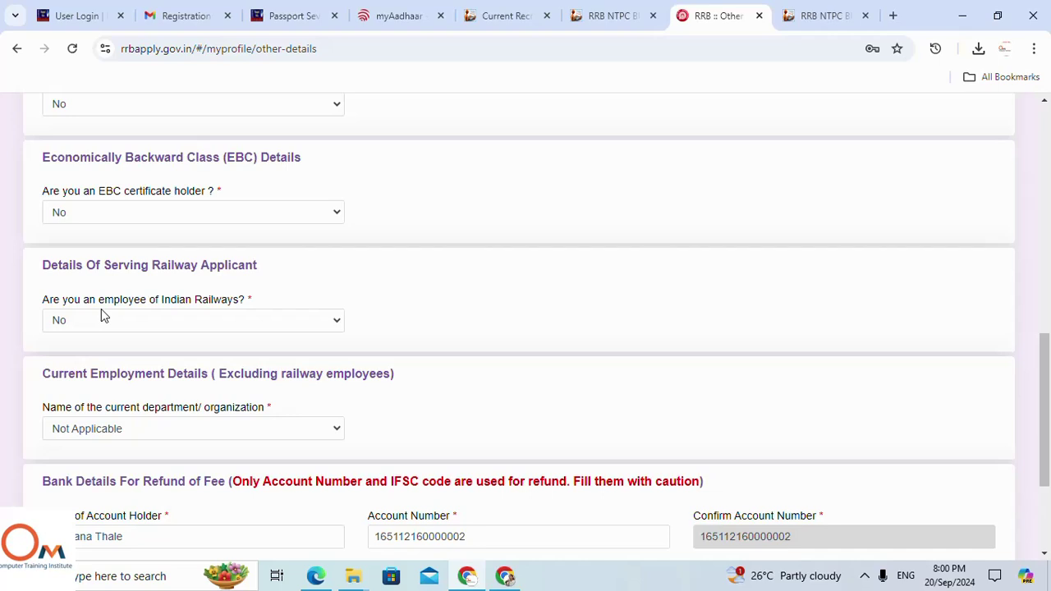
pyautogui.scroll(-3, 105, 345)
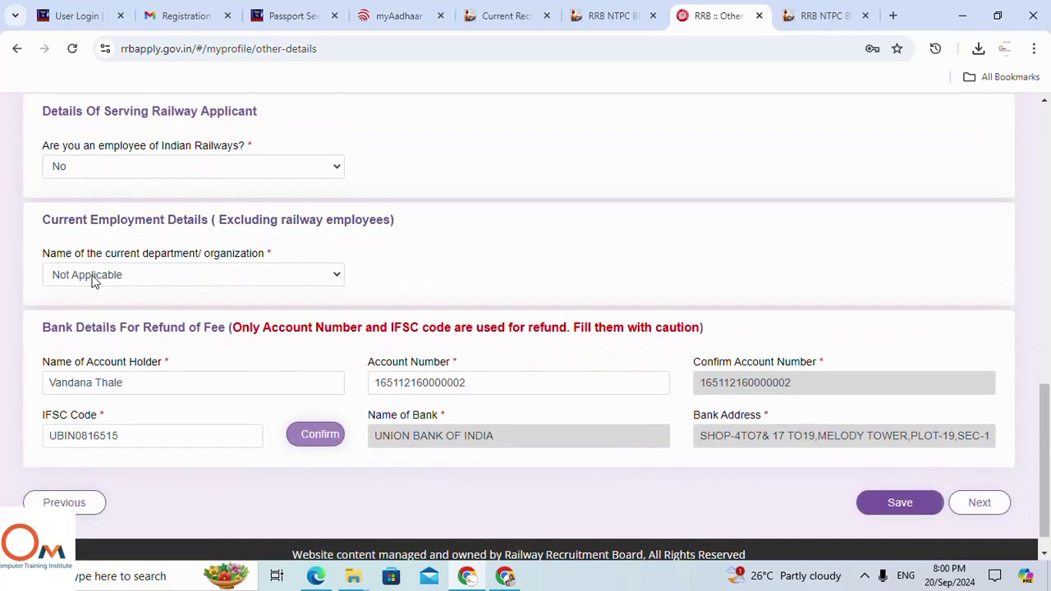
# - Keep Not Applicable as current organization, save Other Details and continue to education
pyautogui.click(220, 271)
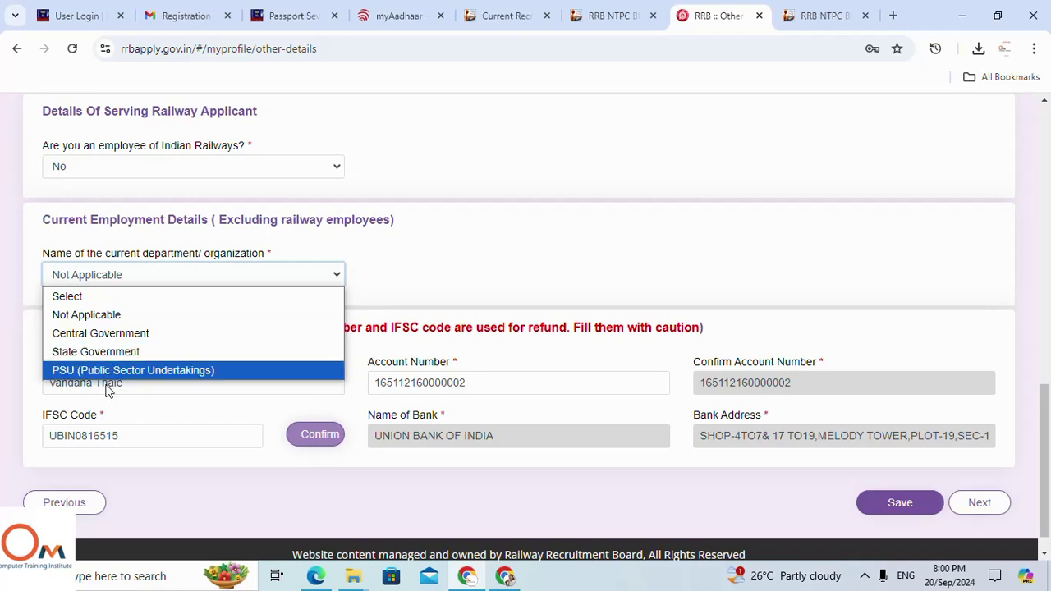
pyautogui.click(103, 315)
pyautogui.scroll(-1, 127, 395)
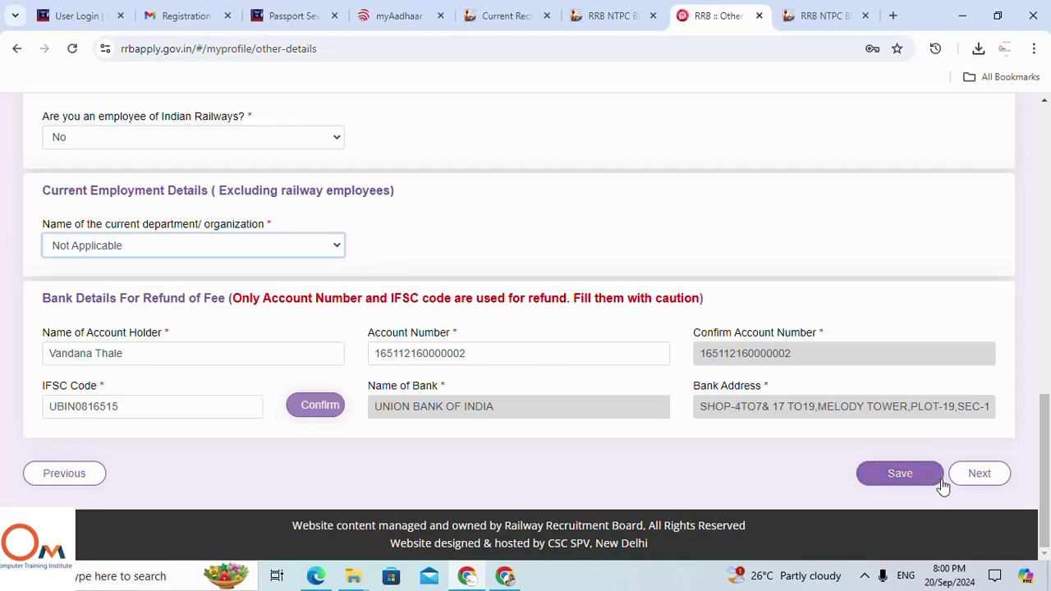
pyautogui.click(915, 481)
pyautogui.click(990, 476)
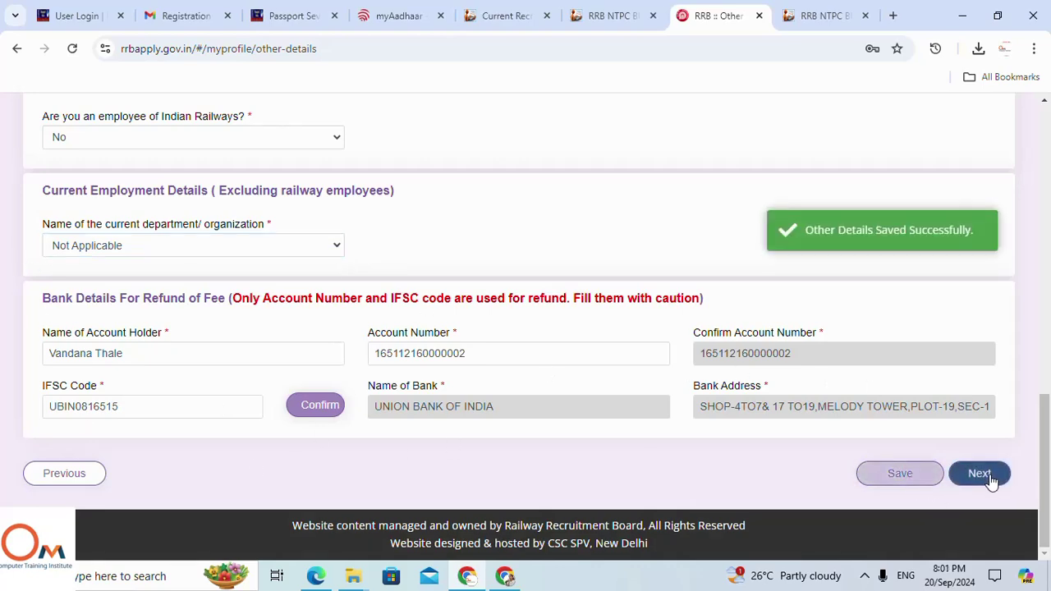
# - Load the Matriculation/SSLC (2008) record, then the Bachelor degree (2014) record, for editing
pyautogui.scroll(-3, 509, 386)
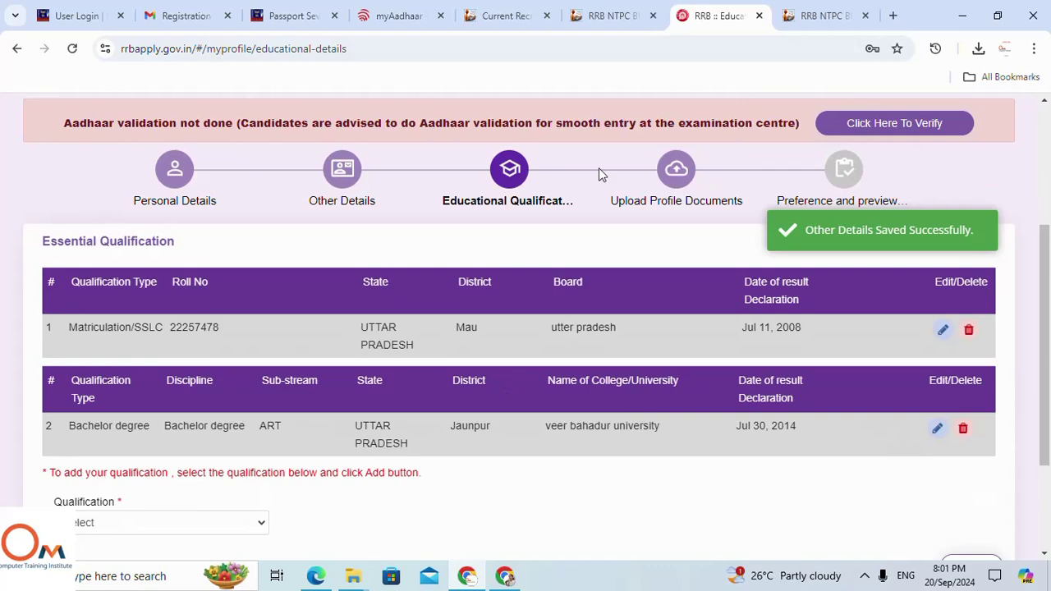
pyautogui.click(944, 331)
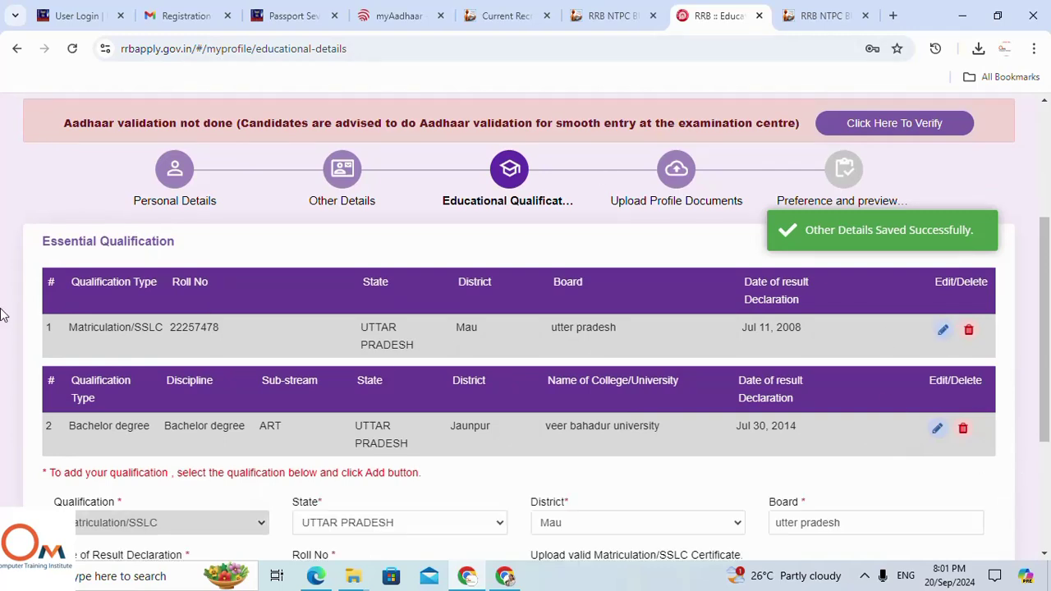
pyautogui.scroll(-2, 677, 486)
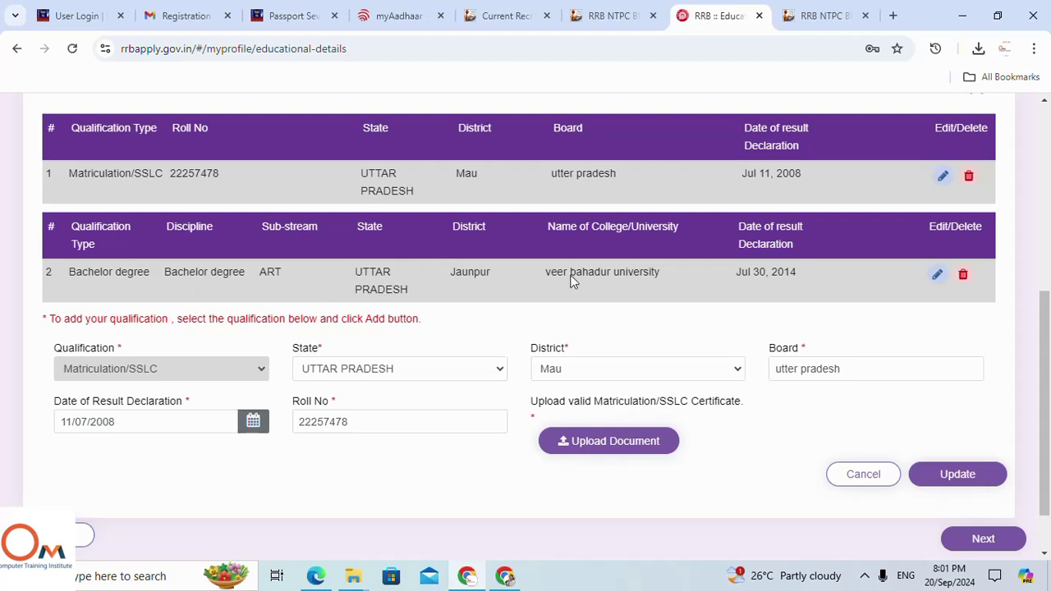
pyautogui.click(939, 276)
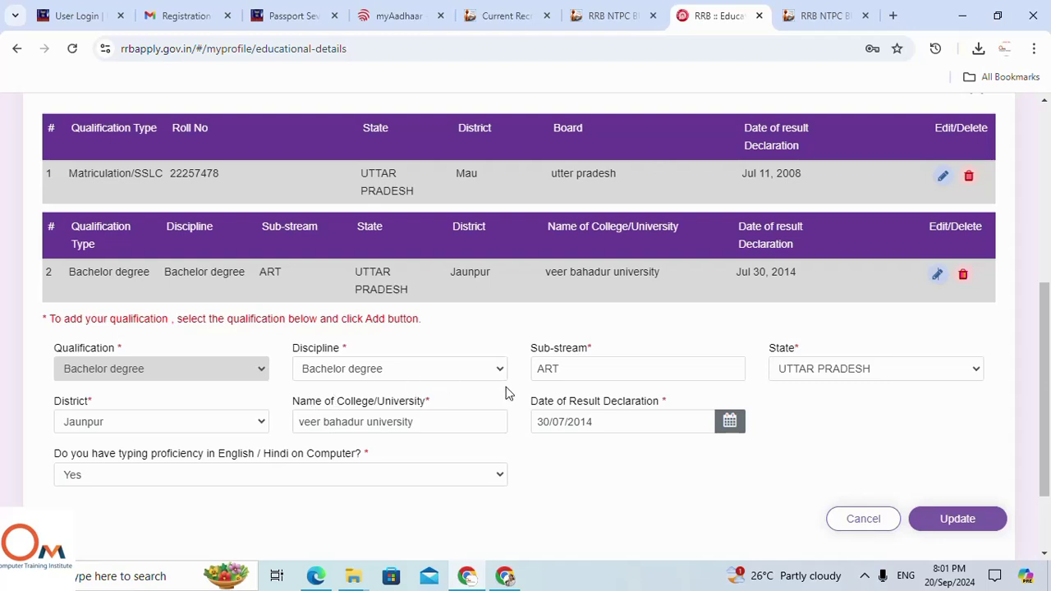
# - Keep Bachelor degree as discipline, leave typing proficiency unchanged and go to document upload
pyautogui.click(400, 377)
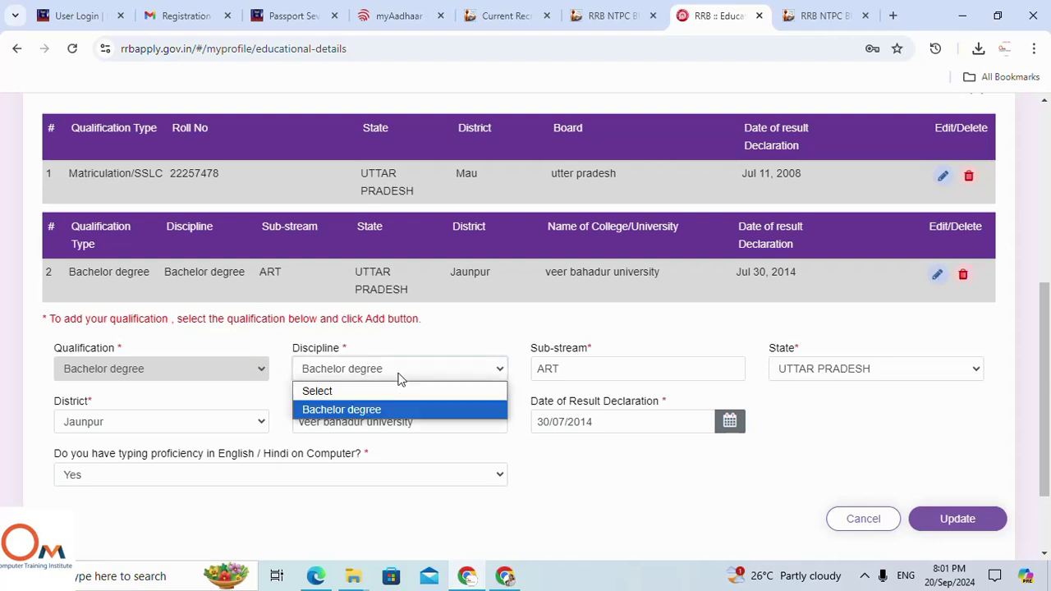
pyautogui.click(382, 411)
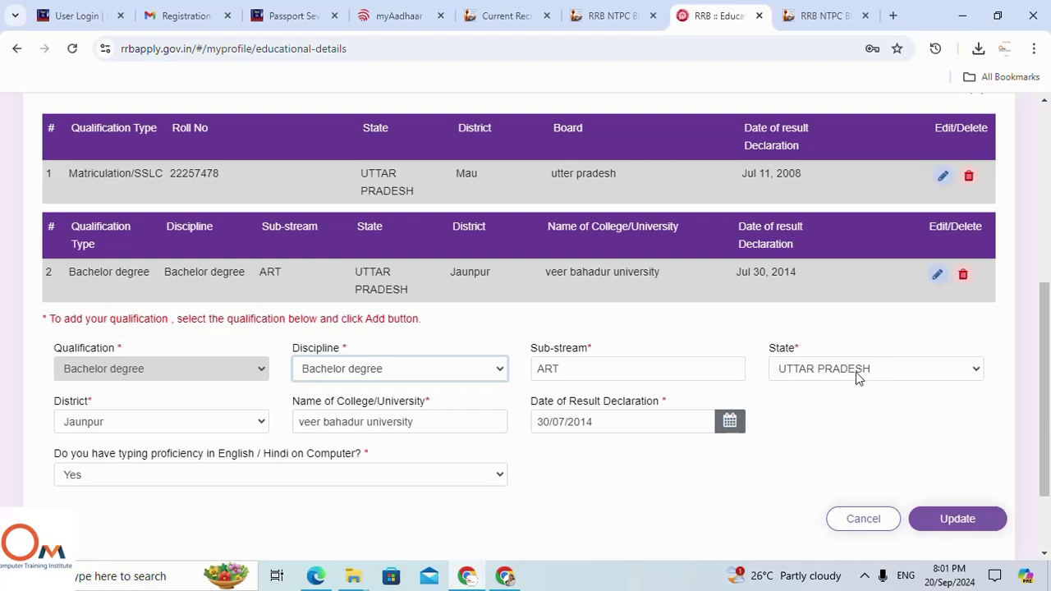
pyautogui.scroll(-1, 859, 388)
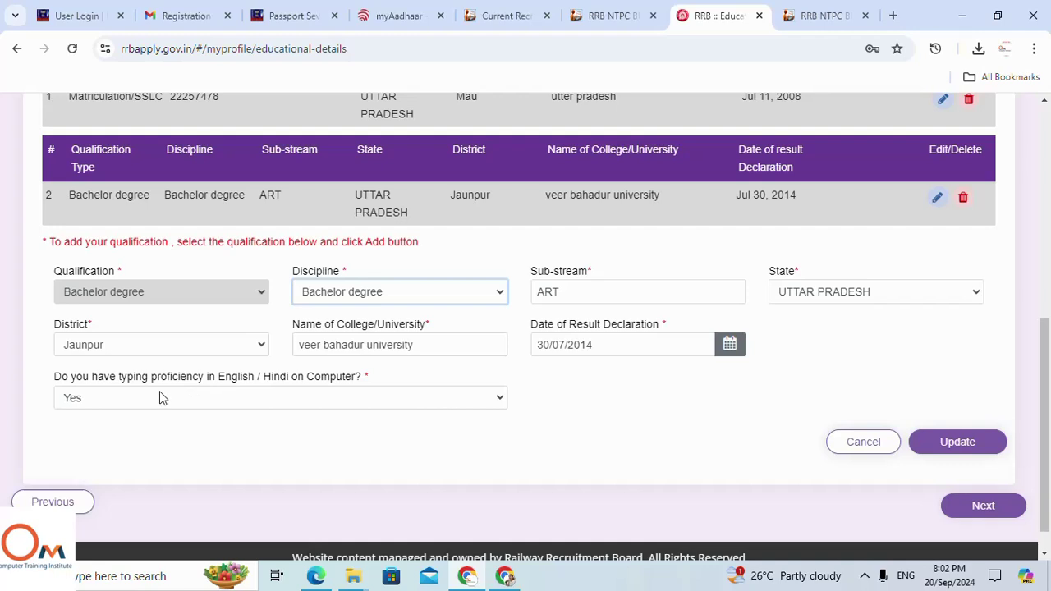
pyautogui.click(161, 397)
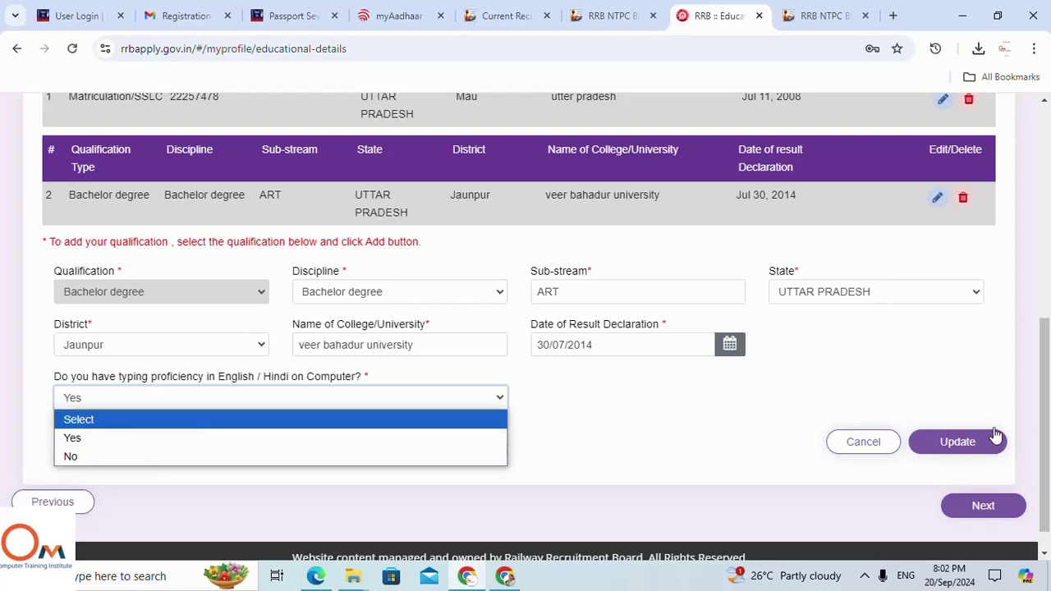
pyautogui.click(998, 504)
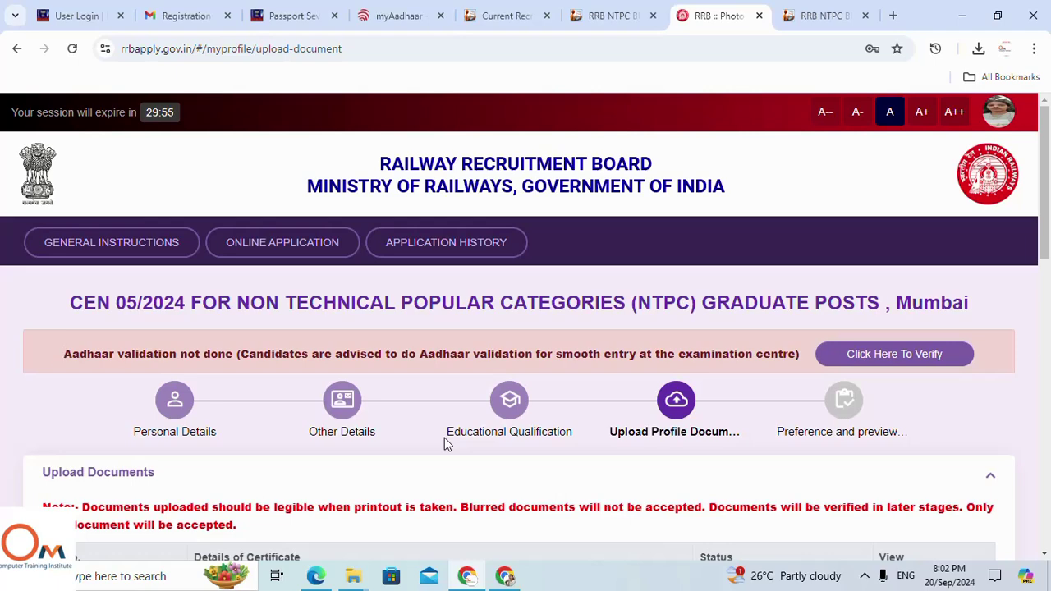
# - Check the uploaded photograph and signature, save them and continue to post preference
pyautogui.scroll(-3, 444, 444)
pyautogui.scroll(-2, 469, 469)
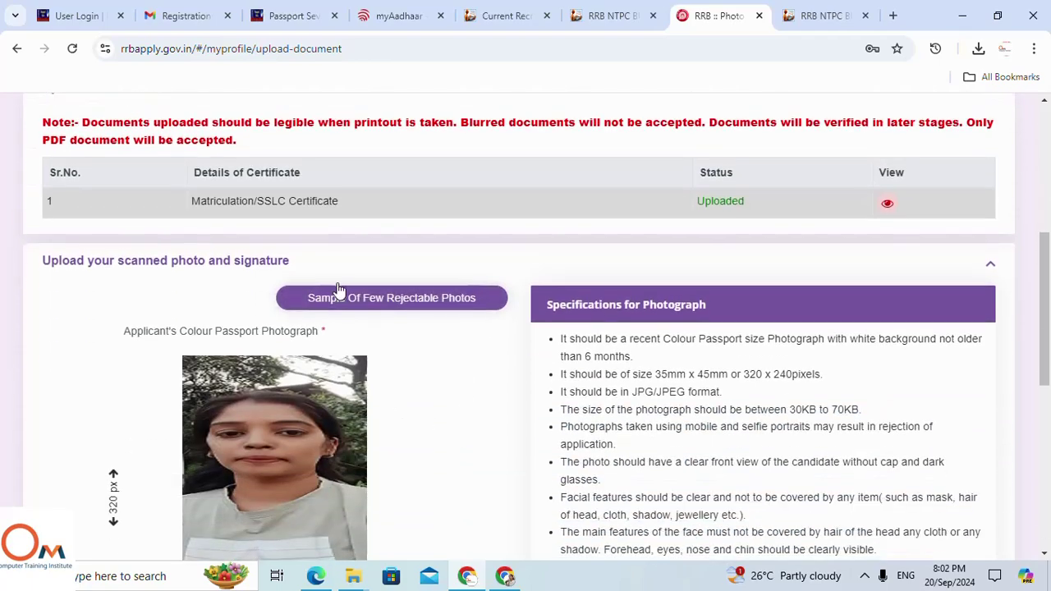
pyautogui.scroll(-6, 366, 343)
pyautogui.scroll(1, 366, 342)
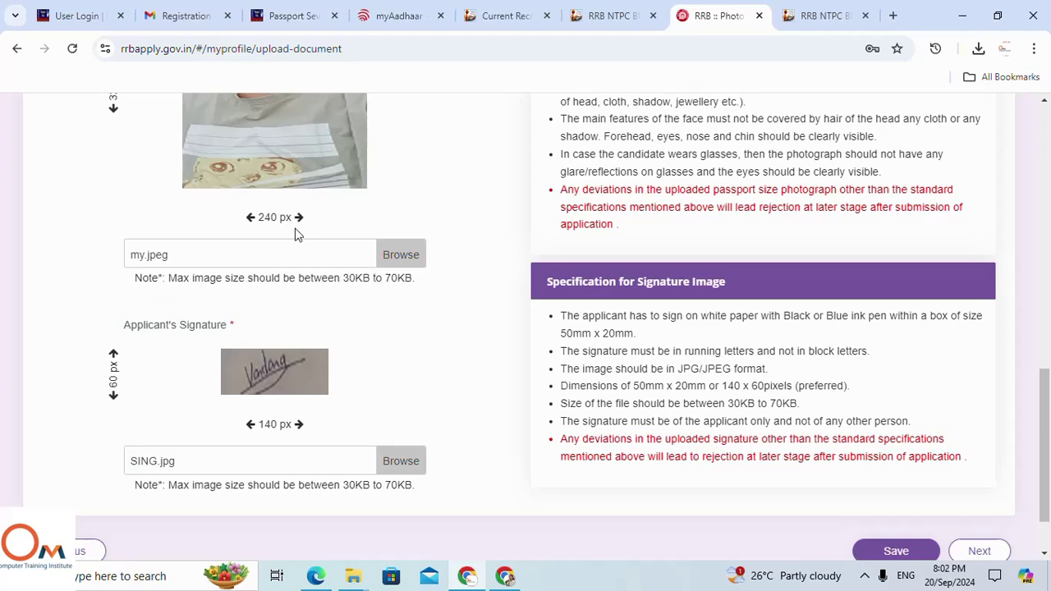
pyautogui.scroll(2, 285, 148)
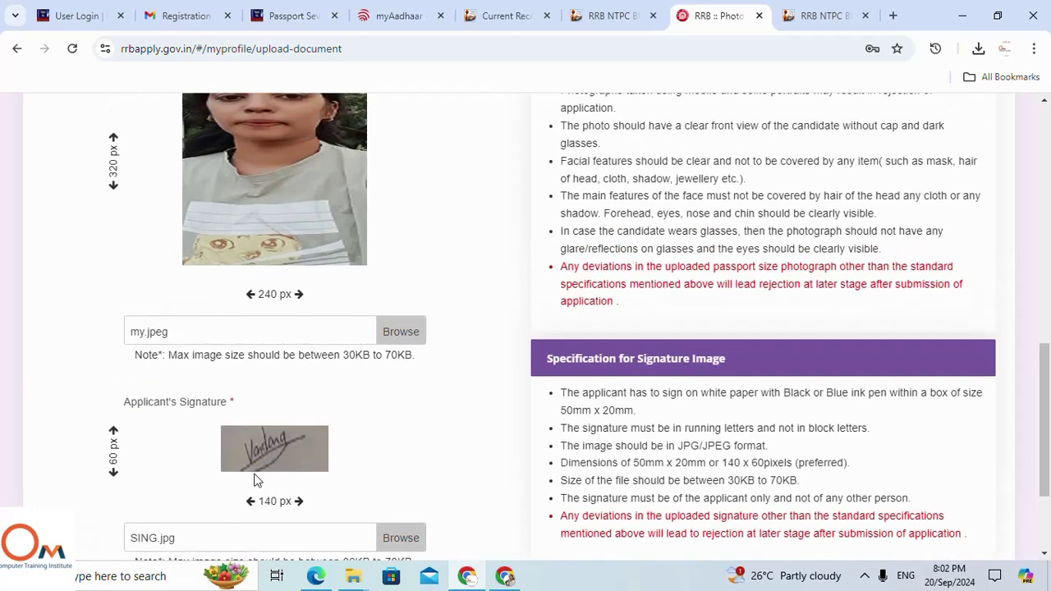
pyautogui.scroll(-3, 258, 479)
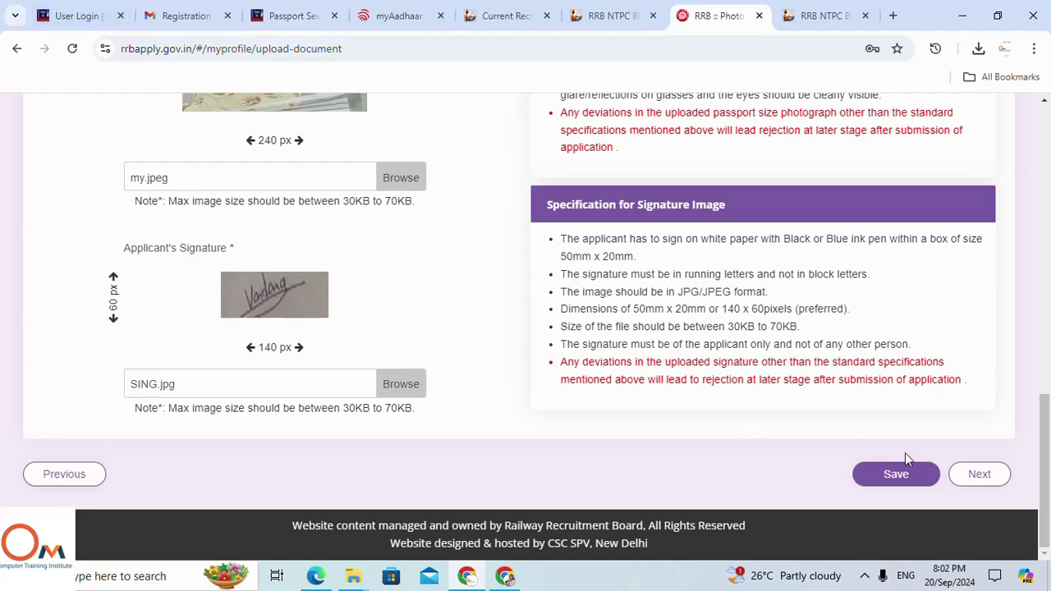
pyautogui.click(895, 480)
pyautogui.click(994, 484)
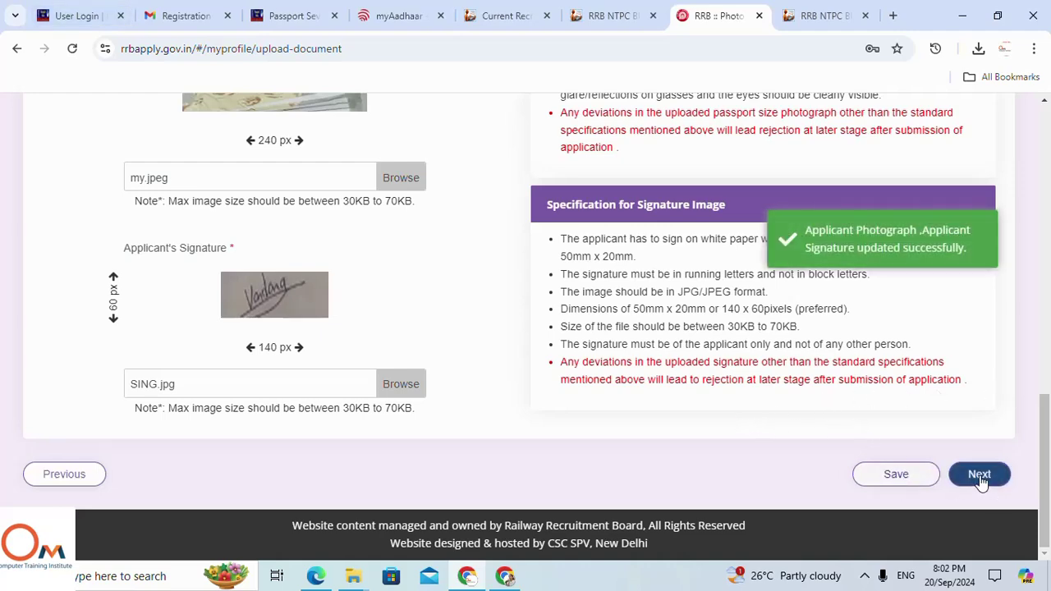
pyautogui.scroll(-4, 599, 359)
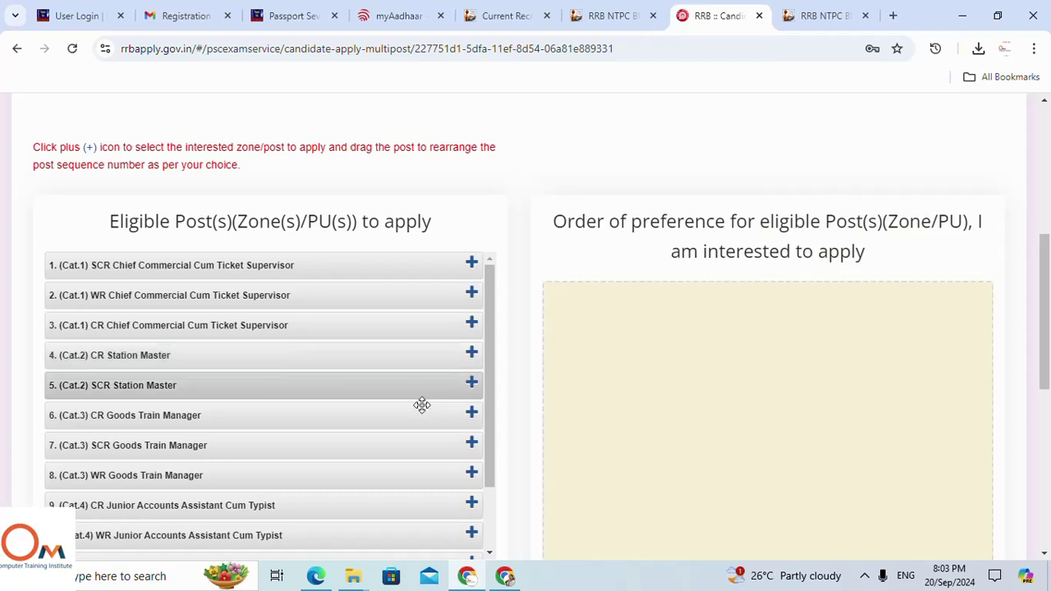
pyautogui.scroll(-1, 175, 471)
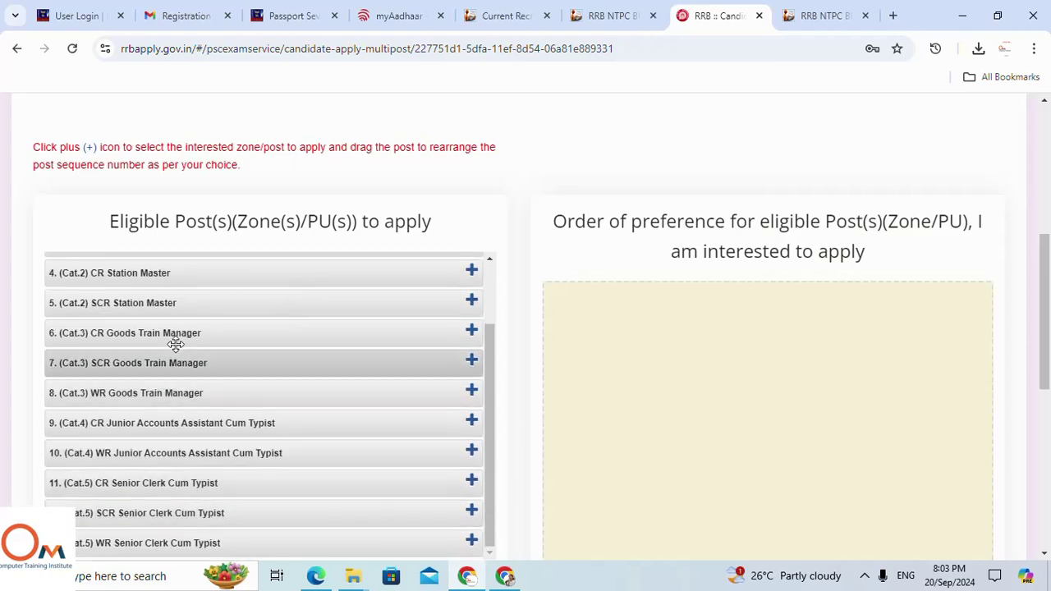
pyautogui.scroll(1, 197, 456)
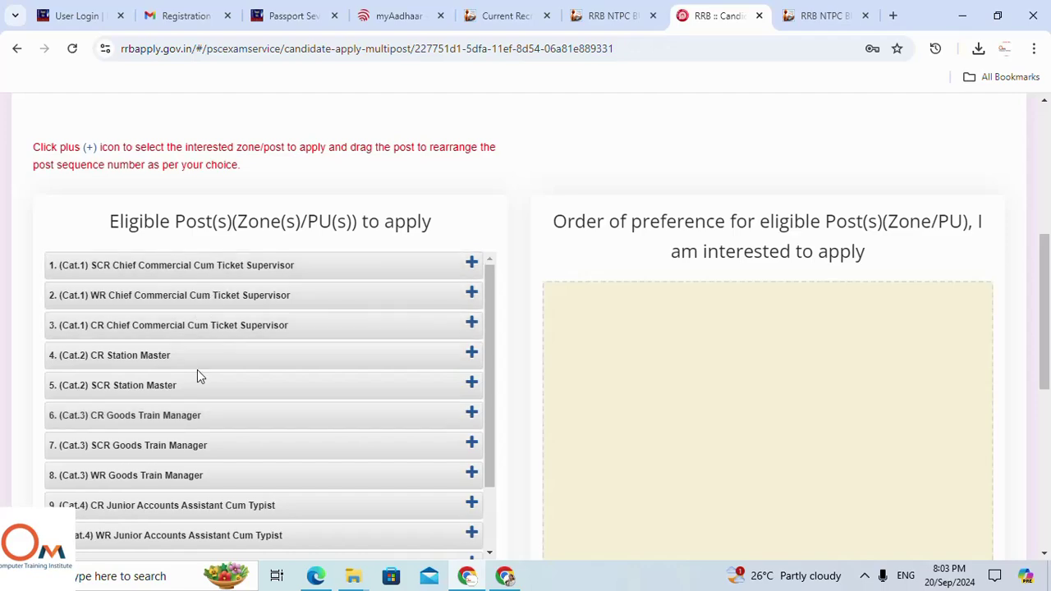
pyautogui.scroll(-1, 192, 441)
pyautogui.scroll(-3, 191, 441)
pyautogui.scroll(-1, 367, 427)
pyautogui.scroll(-3, 366, 427)
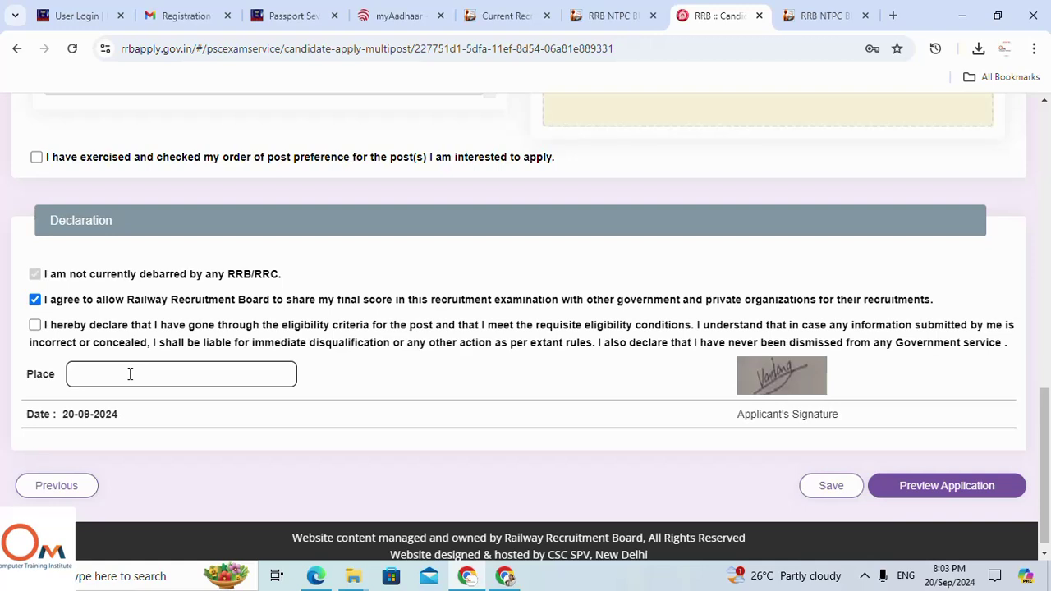
# - Save the preference and declaration, try previewing the application, then reveal hidden tray icons
pyautogui.click(837, 496)
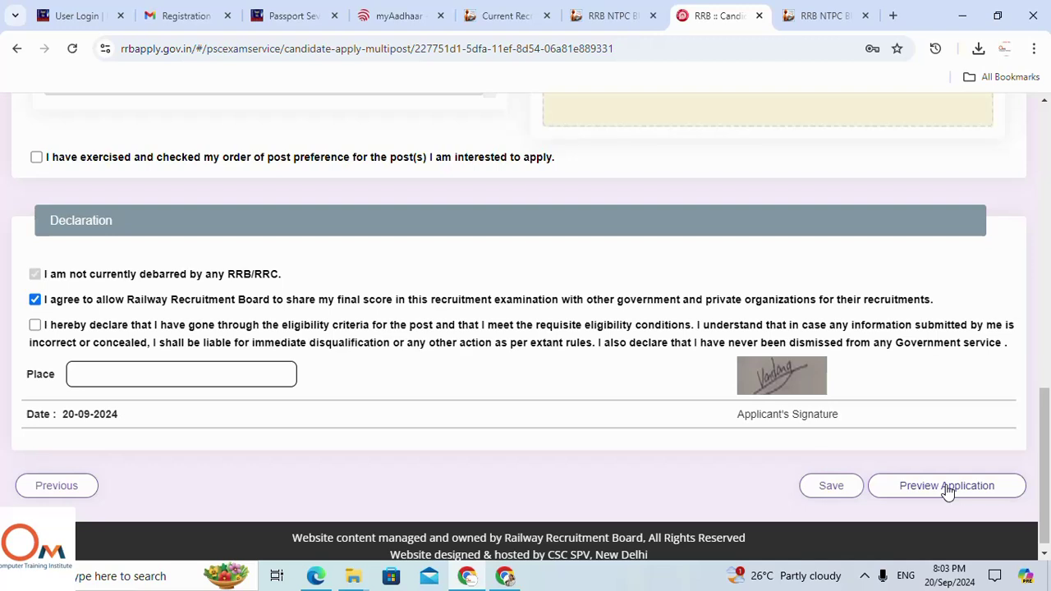
pyautogui.click(948, 490)
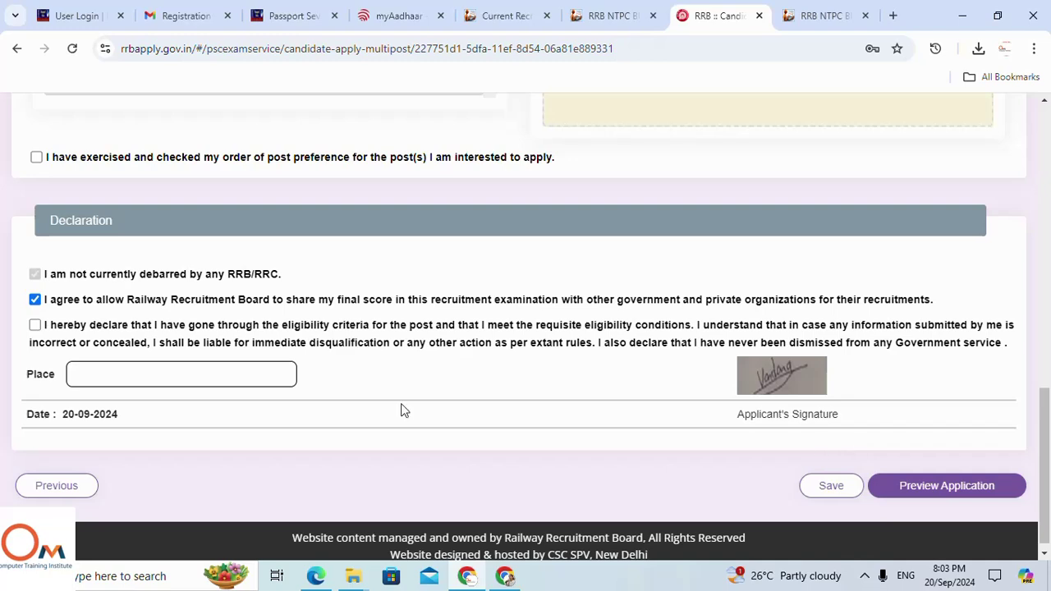
pyautogui.scroll(4, 439, 383)
pyautogui.scroll(3, 673, 361)
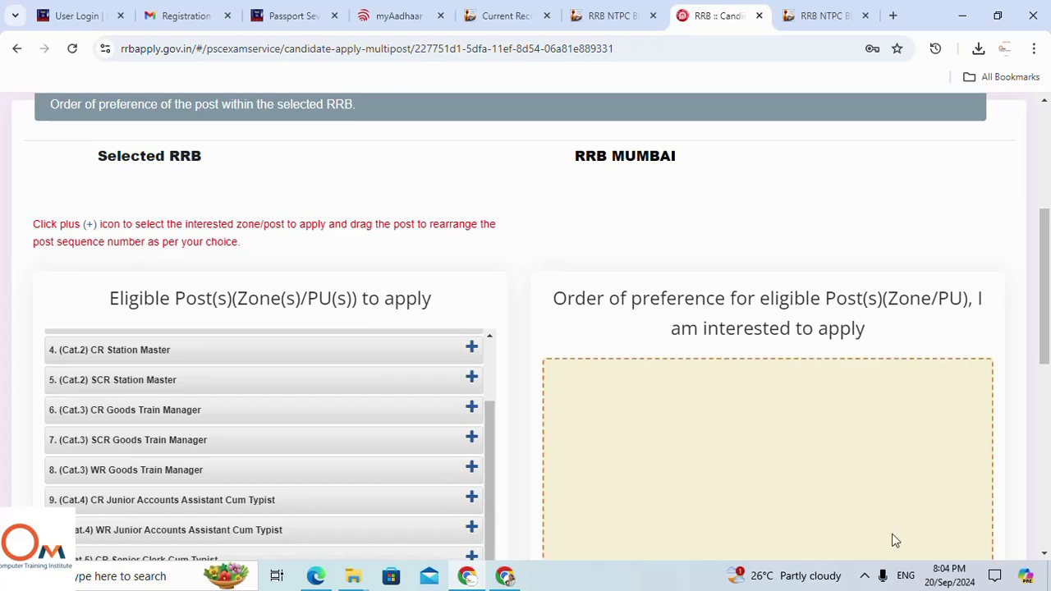
pyautogui.click(865, 576)
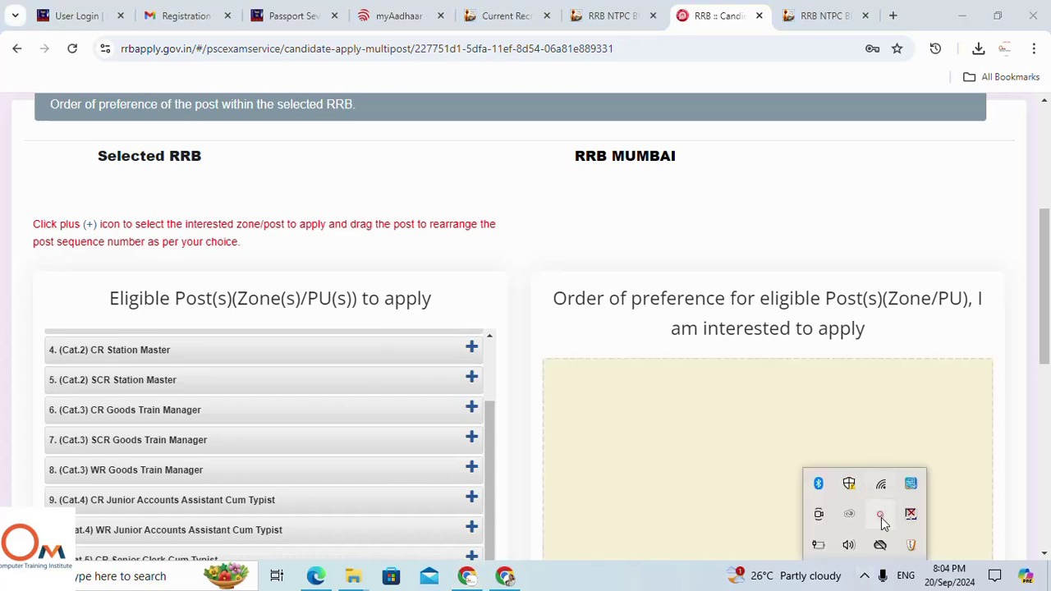